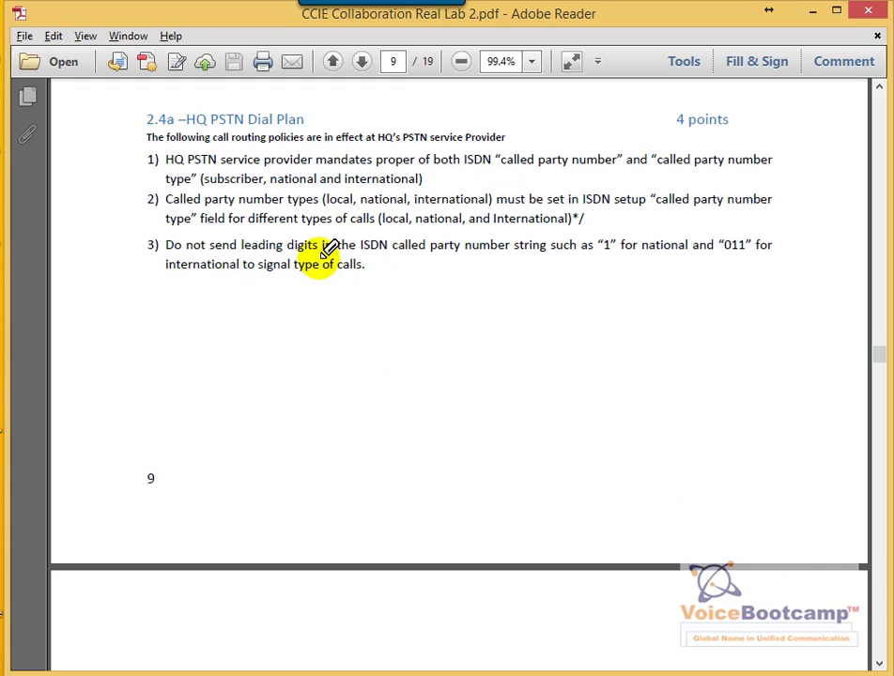
# Draw red check marks beside the three HQ PSTN provider routing policies on page 9
pyautogui.moveTo(143, 166); pyautogui.dragTo(161, 160)
pyautogui.moveTo(140, 208); pyautogui.dragTo(156, 204)
pyautogui.moveTo(136, 258); pyautogui.dragTo(166, 264)
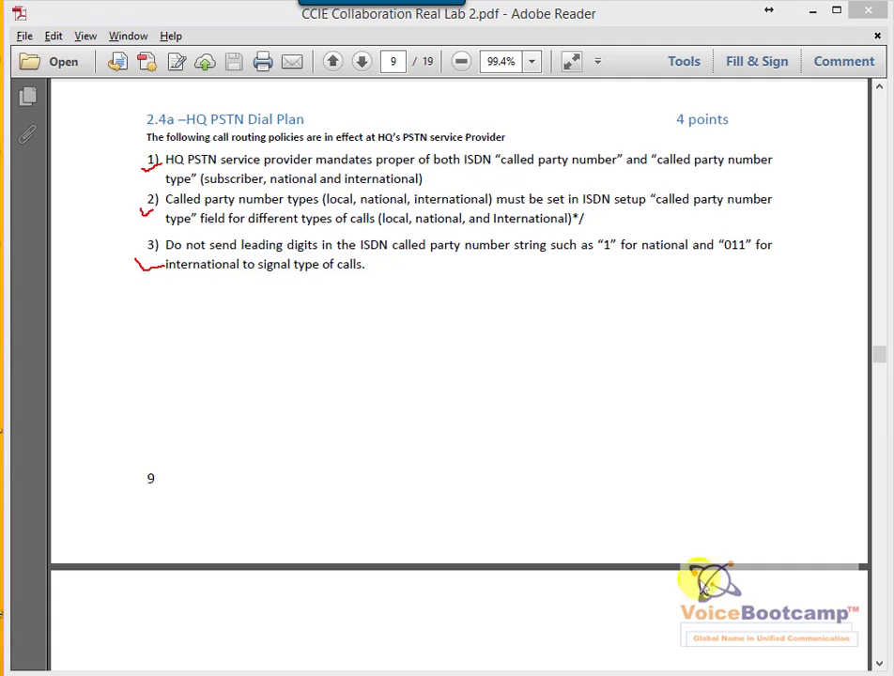
pyautogui.scroll(-6, 714, 578)
# Mark up the local-call rules: local route, 7-digit calling, access code 9, 202xxxx, calling name
pyautogui.scroll(-3, 707, 577)
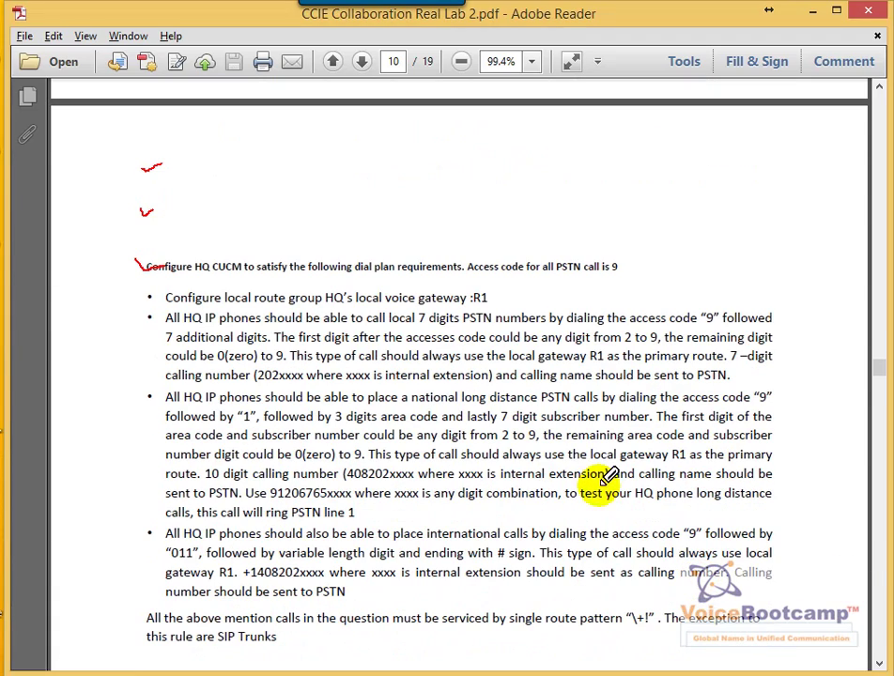
pyautogui.moveTo(225, 303); pyautogui.dragTo(250, 303)
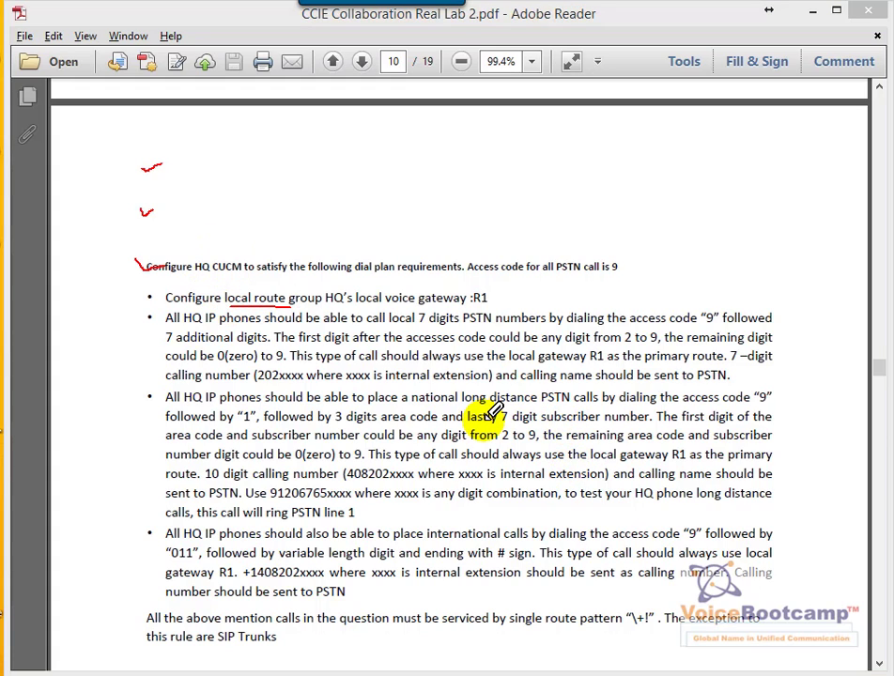
pyautogui.moveTo(137, 326); pyautogui.dragTo(156, 322)
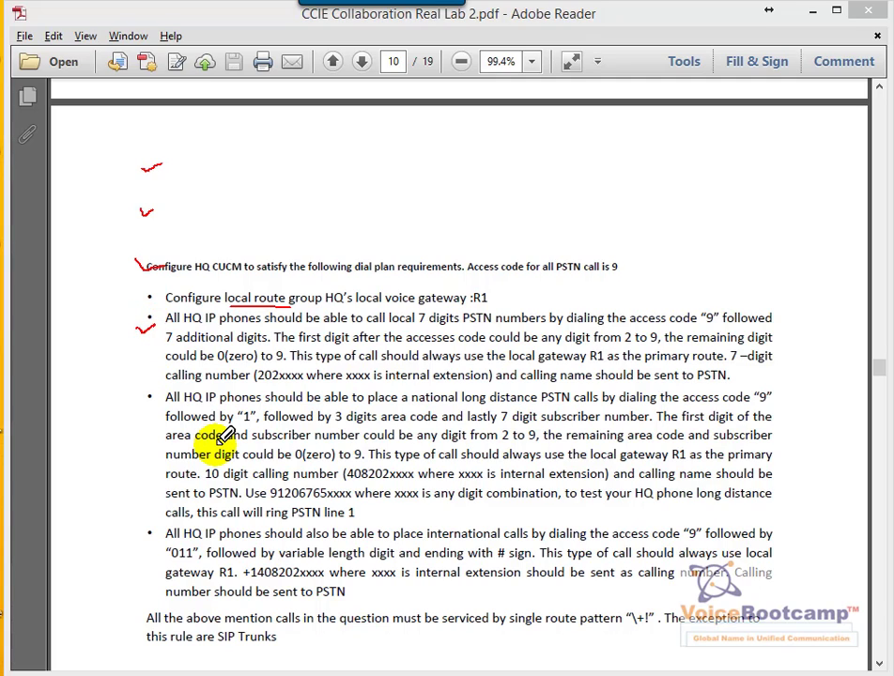
pyautogui.moveTo(701, 332); pyautogui.dragTo(731, 329)
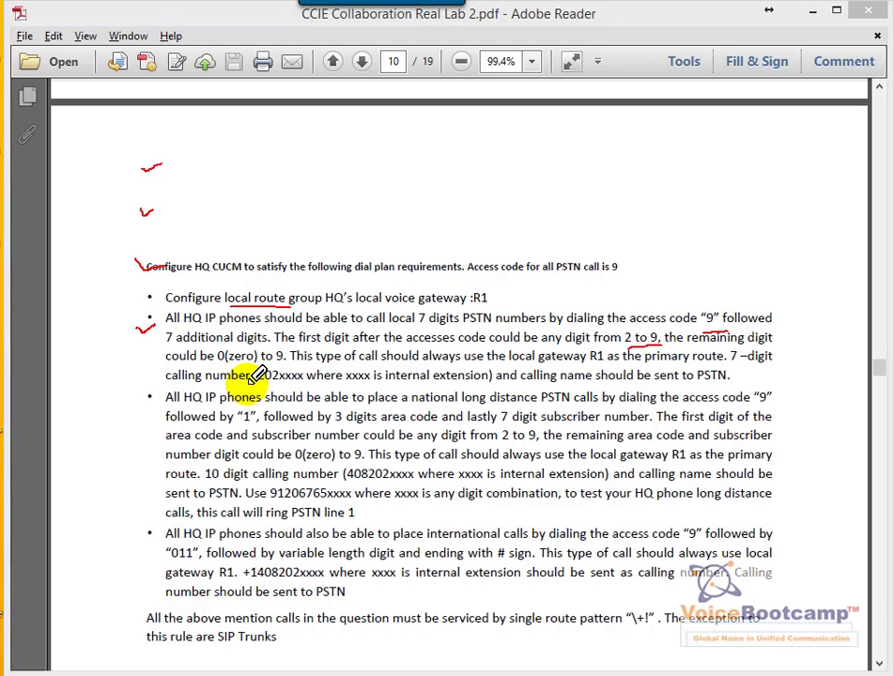
pyautogui.moveTo(256, 381); pyautogui.dragTo(313, 381)
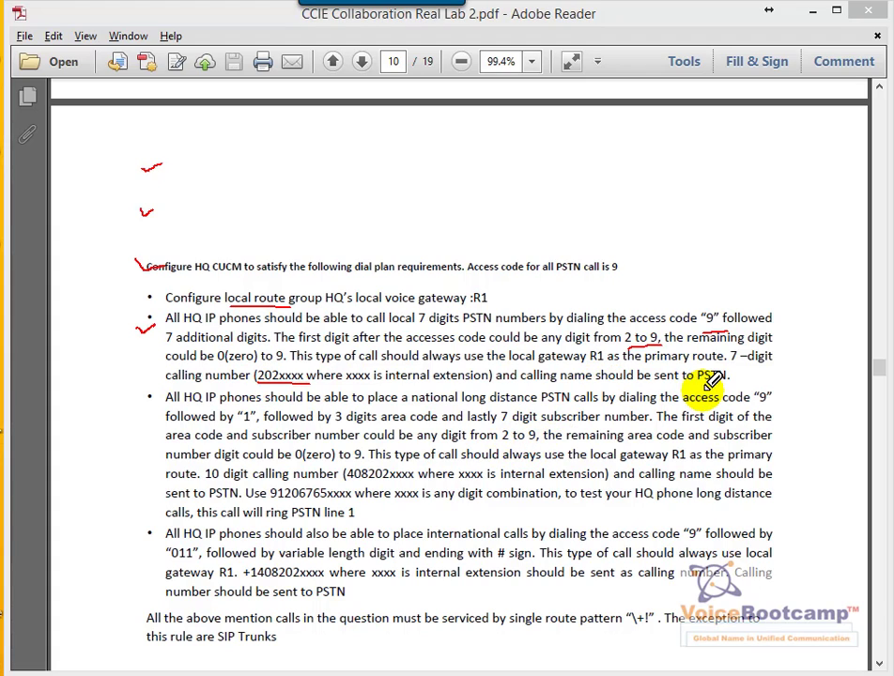
pyautogui.moveTo(696, 384); pyautogui.dragTo(742, 381)
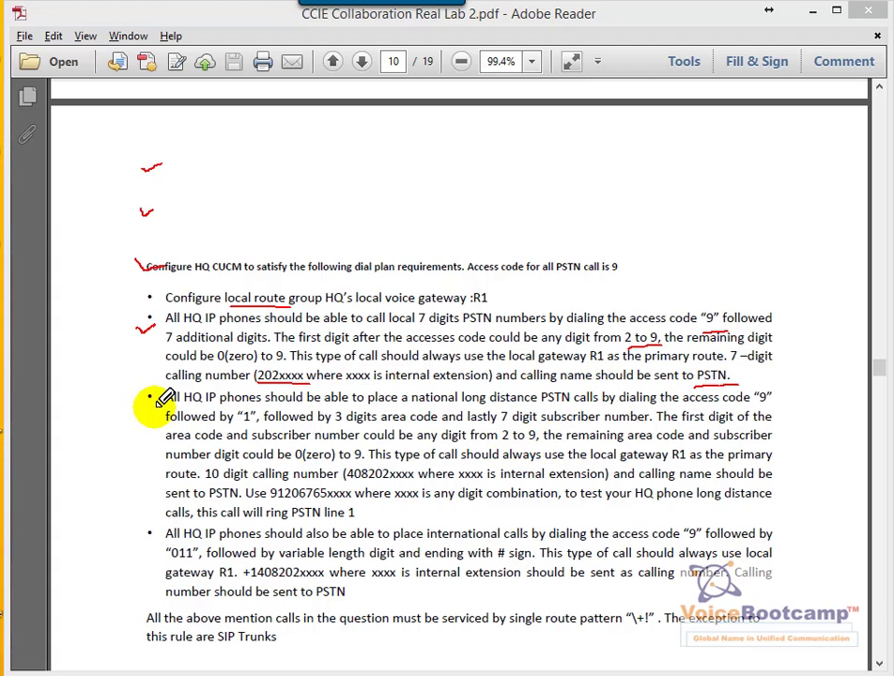
# Mark the national rules: access code 9, 1 prefix, 408202xxxx, and circle test number 91206765xxxx
pyautogui.moveTo(411, 412); pyautogui.dragTo(485, 410)
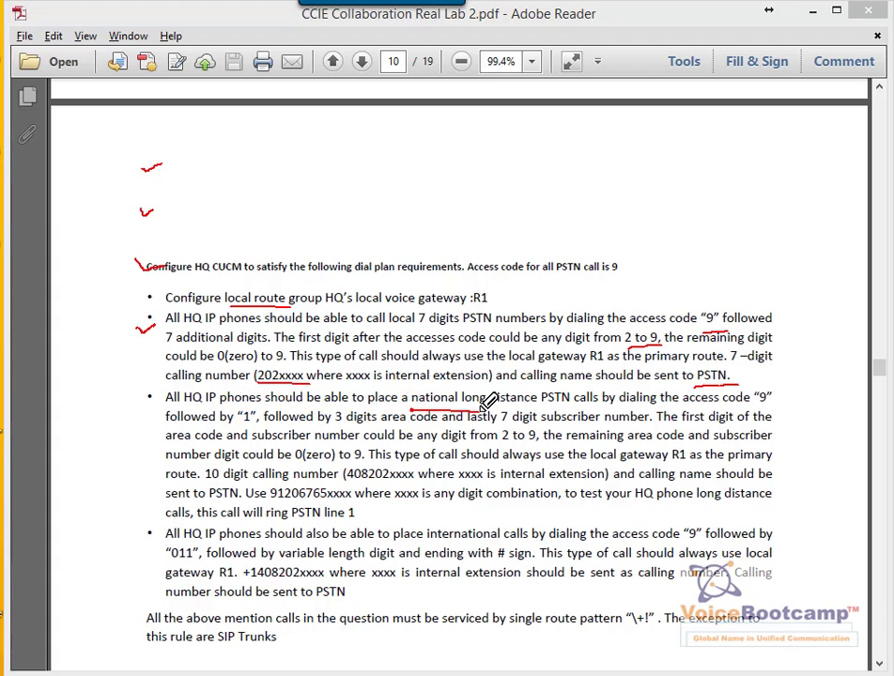
pyautogui.moveTo(752, 408); pyautogui.dragTo(771, 406)
pyautogui.moveTo(239, 425); pyautogui.dragTo(267, 424)
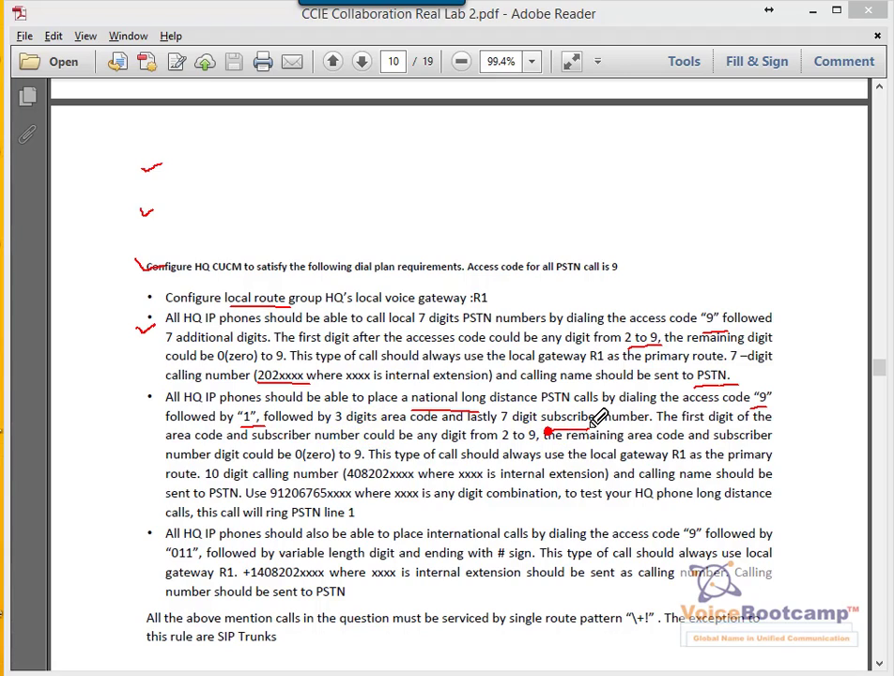
pyautogui.moveTo(592, 426); pyautogui.dragTo(592, 426)
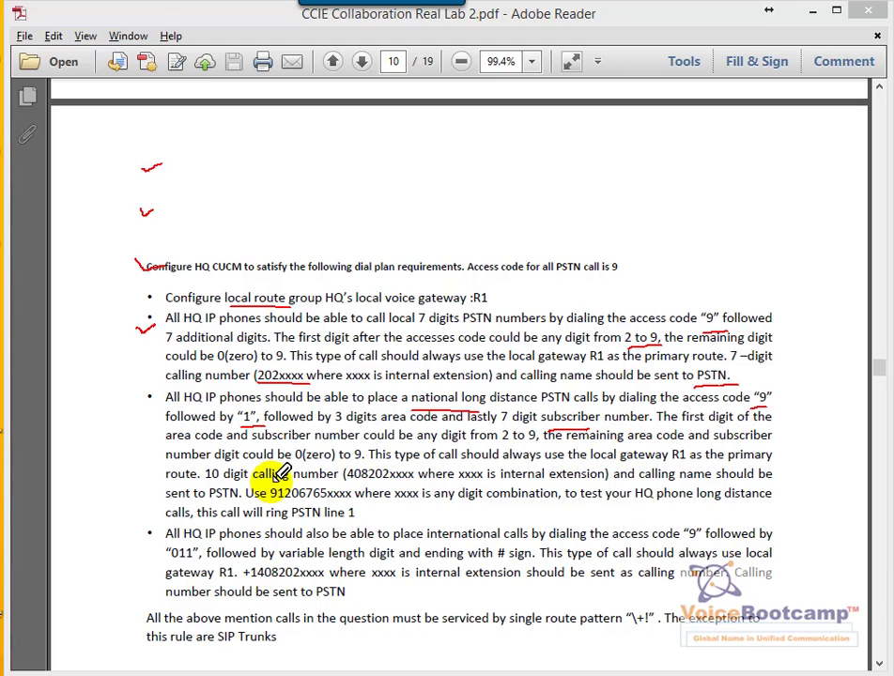
pyautogui.moveTo(413, 473); pyautogui.dragTo(415, 475)
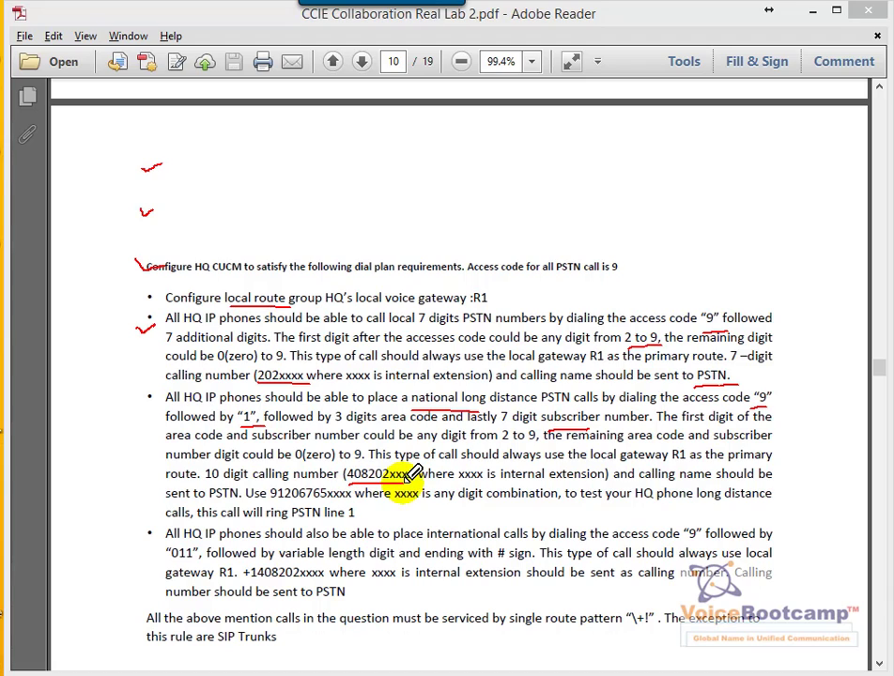
pyautogui.moveTo(677, 475)
pyautogui.mouseDown()
pyautogui.moveTo(711, 476)
pyautogui.moveTo(704, 486)
pyautogui.mouseUp()
pyautogui.moveTo(273, 502)
pyautogui.mouseDown()
pyautogui.moveTo(402, 504)
pyautogui.moveTo(372, 474)
pyautogui.moveTo(286, 470)
pyautogui.moveTo(263, 489)
pyautogui.moveTo(430, 498)
pyautogui.mouseUp()
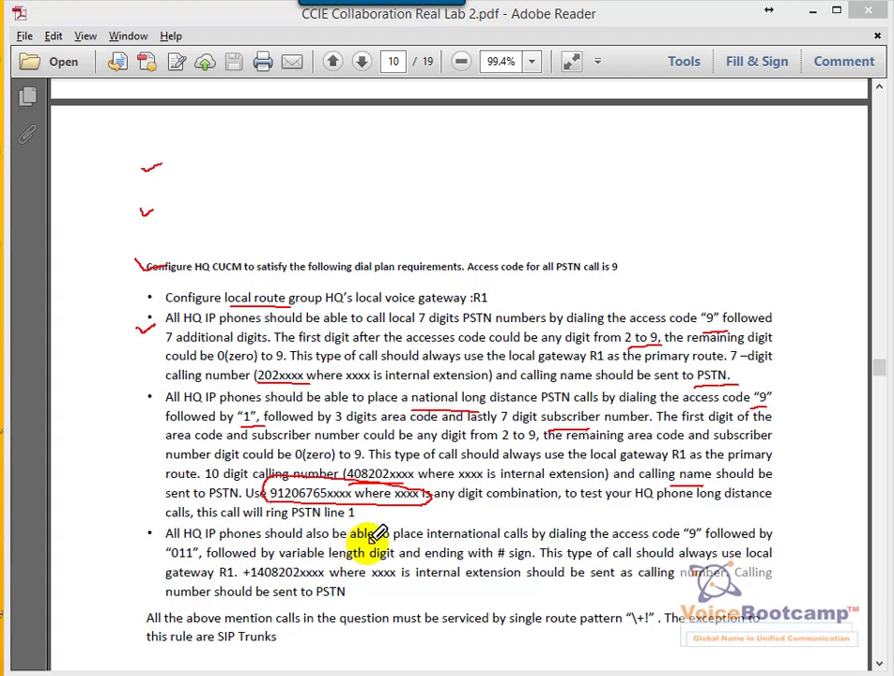
# Underline the international 011 and variable-length rules, and circle the single \+! route pattern requirement
pyautogui.moveTo(429, 541); pyautogui.dragTo(505, 540)
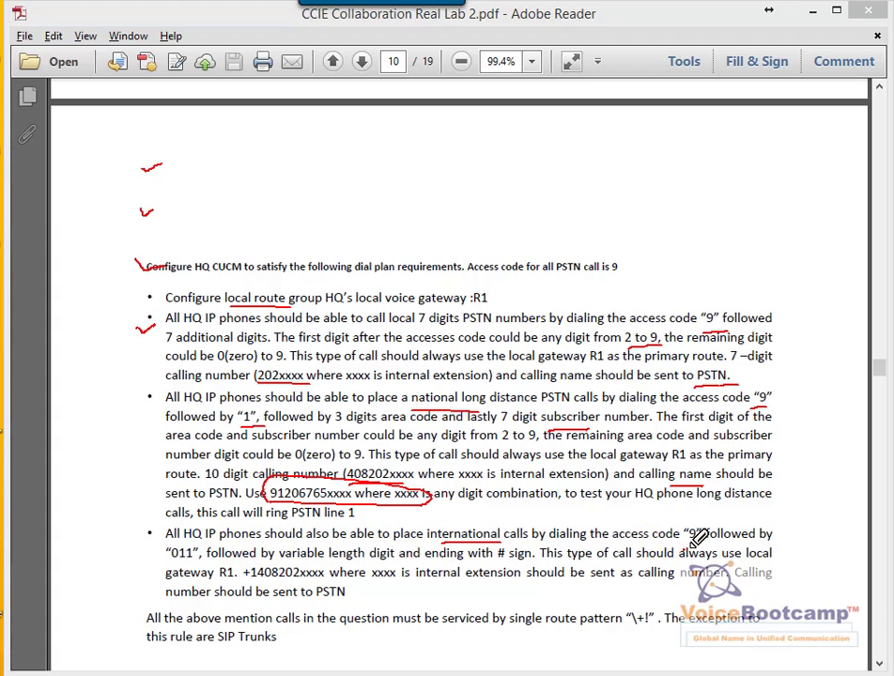
pyautogui.moveTo(167, 563)
pyautogui.mouseDown()
pyautogui.moveTo(280, 564)
pyautogui.moveTo(249, 575)
pyautogui.moveTo(236, 551)
pyautogui.moveTo(325, 556)
pyautogui.mouseUp()
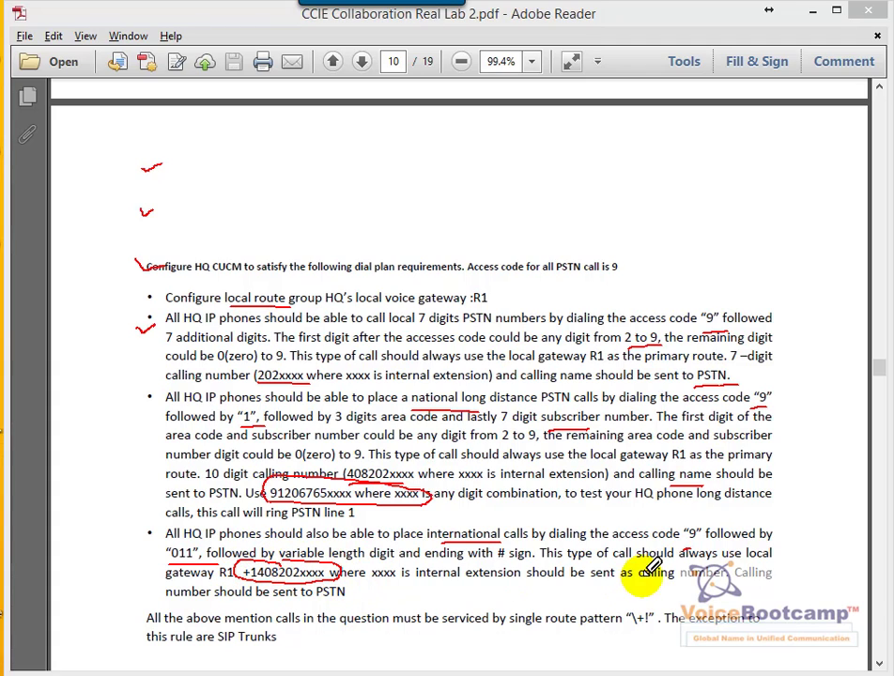
pyautogui.moveTo(623, 586); pyautogui.dragTo(678, 581)
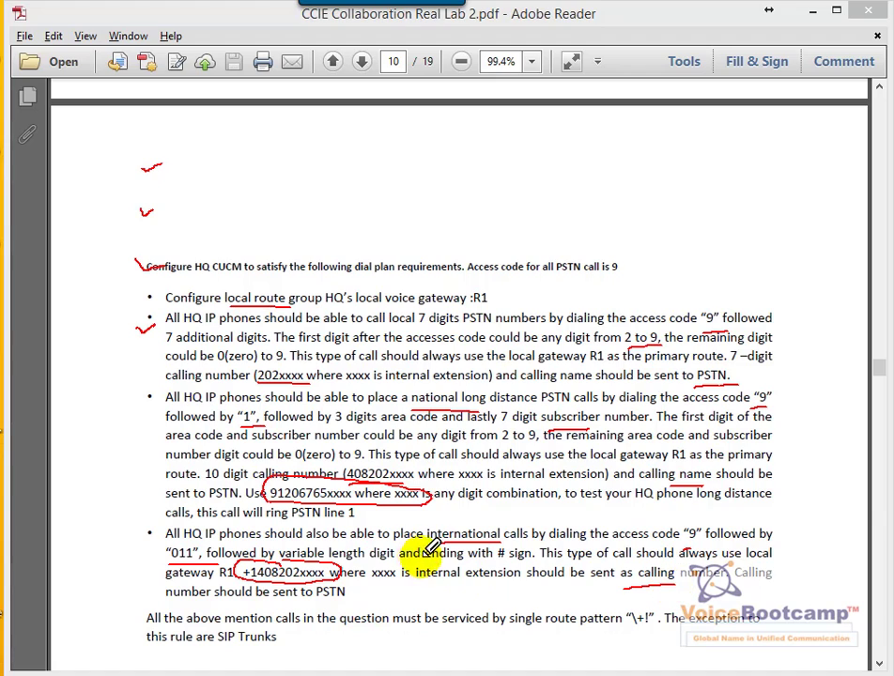
pyautogui.moveTo(574, 602)
pyautogui.mouseDown()
pyautogui.moveTo(485, 612)
pyautogui.moveTo(588, 642)
pyautogui.moveTo(658, 606)
pyautogui.mouseUp()
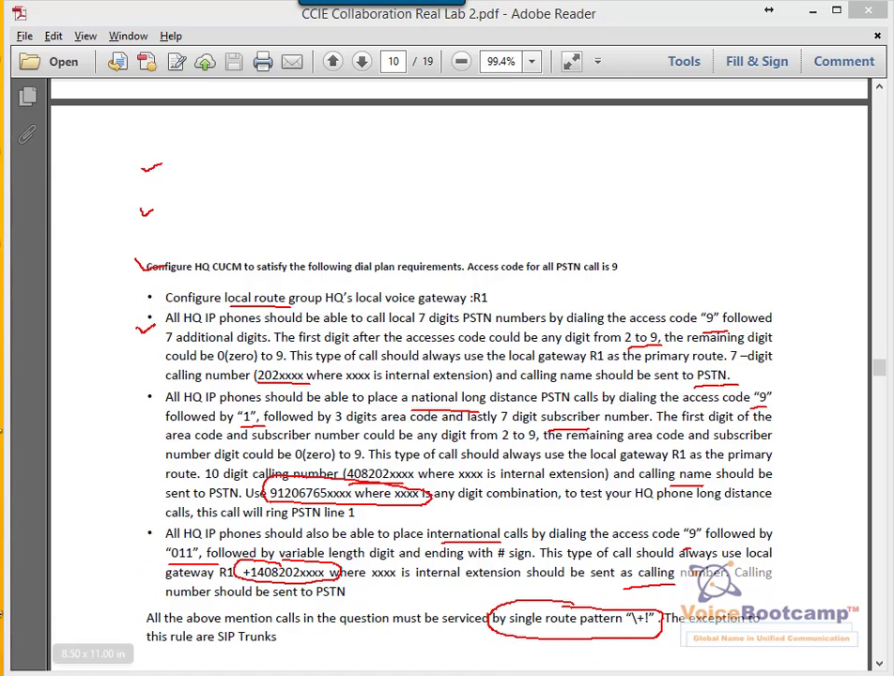
# Back in CUCM, clear the ink and go to the Route Pattern list
pyautogui.hotkey('alt', 'Tab')
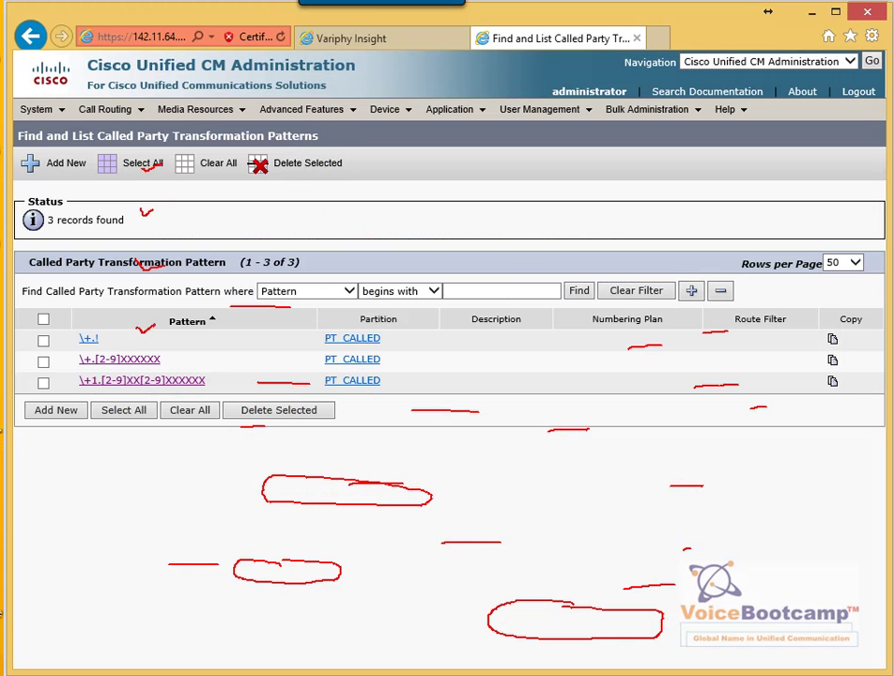
pyautogui.press('Escape')
pyautogui.moveTo(87, 119)
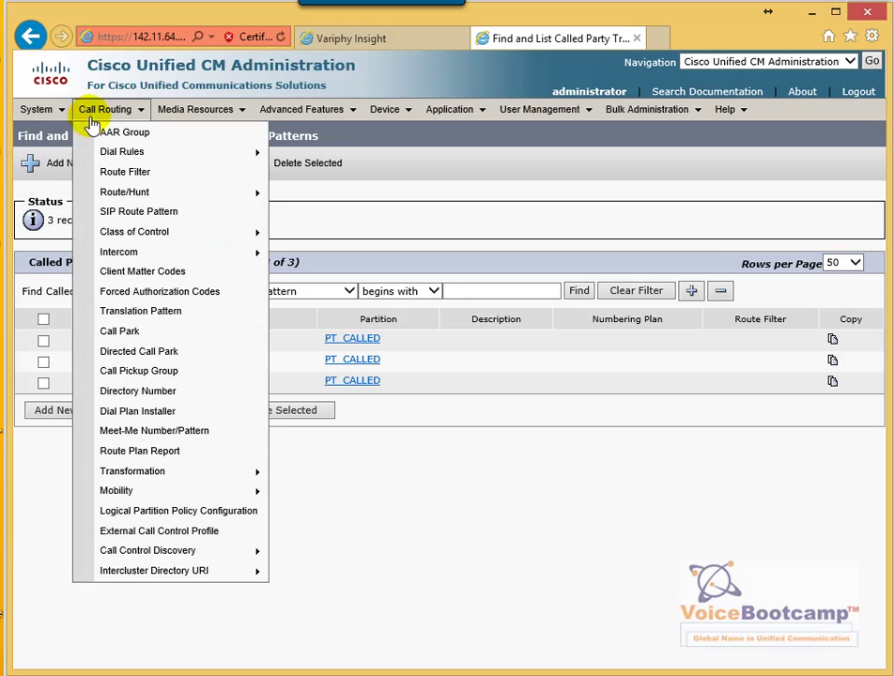
pyautogui.moveTo(214, 197)
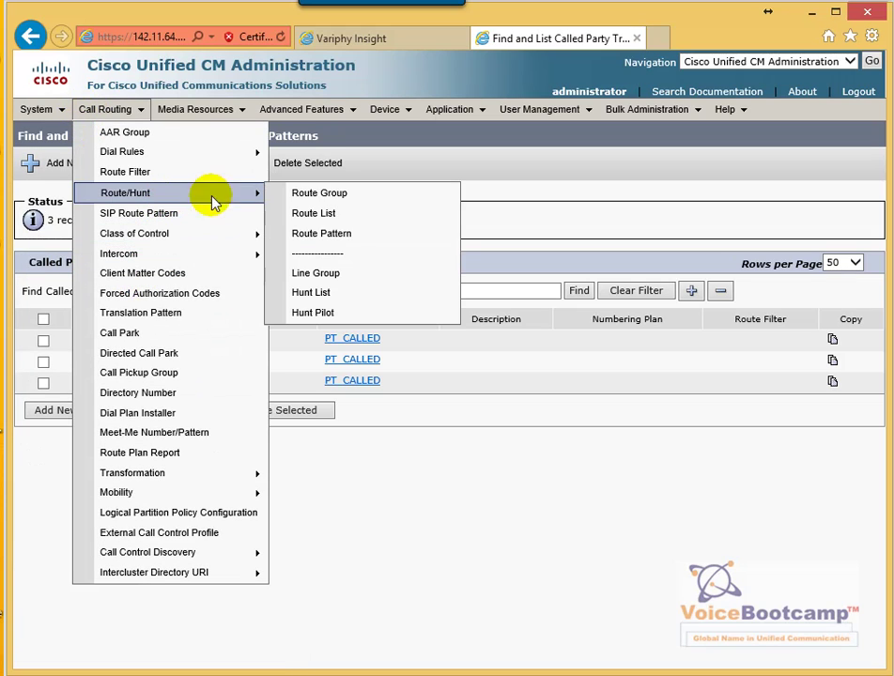
pyautogui.click(355, 235)
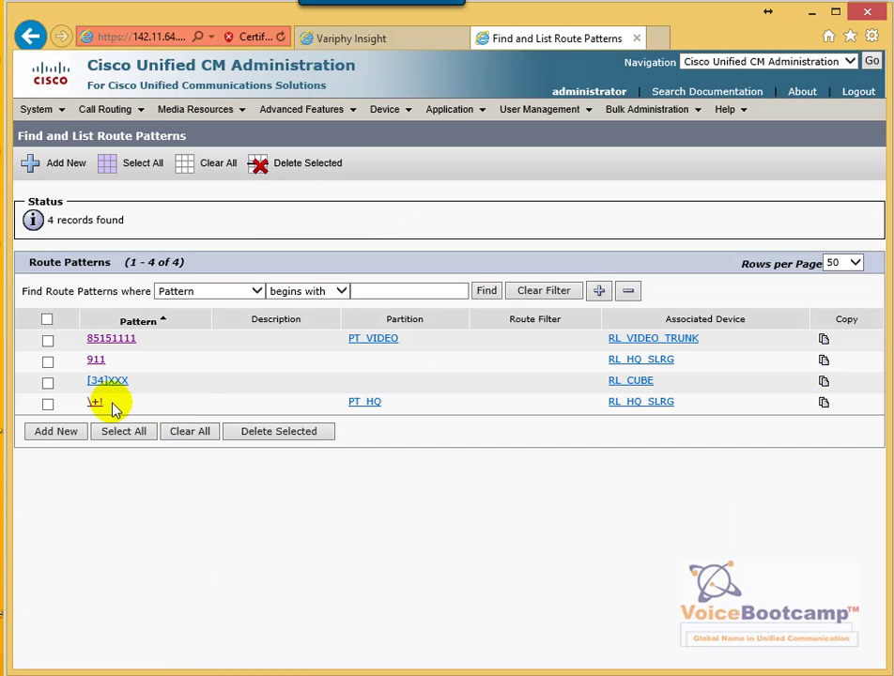
# Open the \+! route pattern and mark its PT_HQ partition and RL_HQ_SLRG route list
pyautogui.click(94, 402)
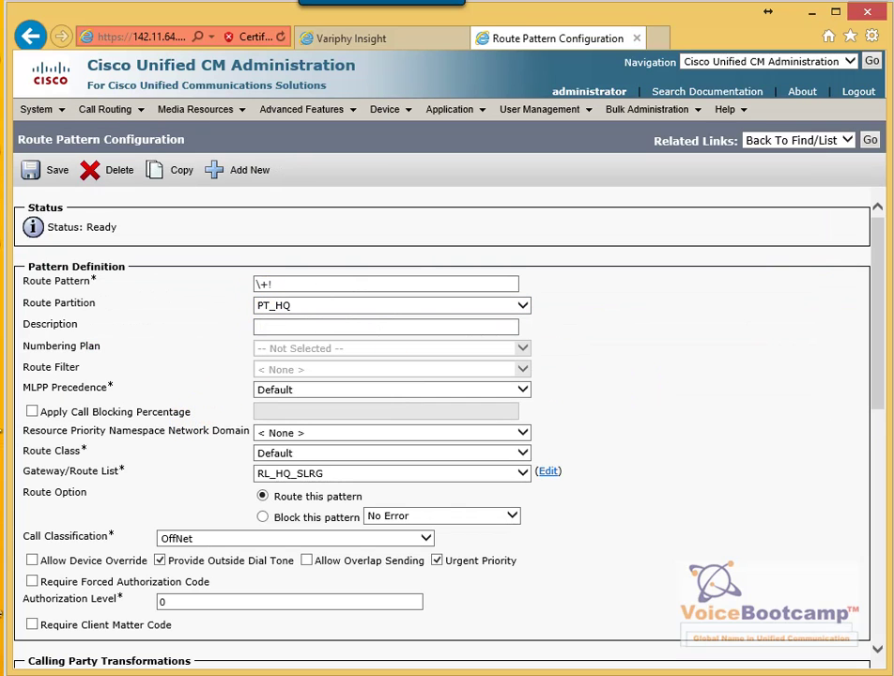
pyautogui.moveTo(259, 317); pyautogui.dragTo(319, 318)
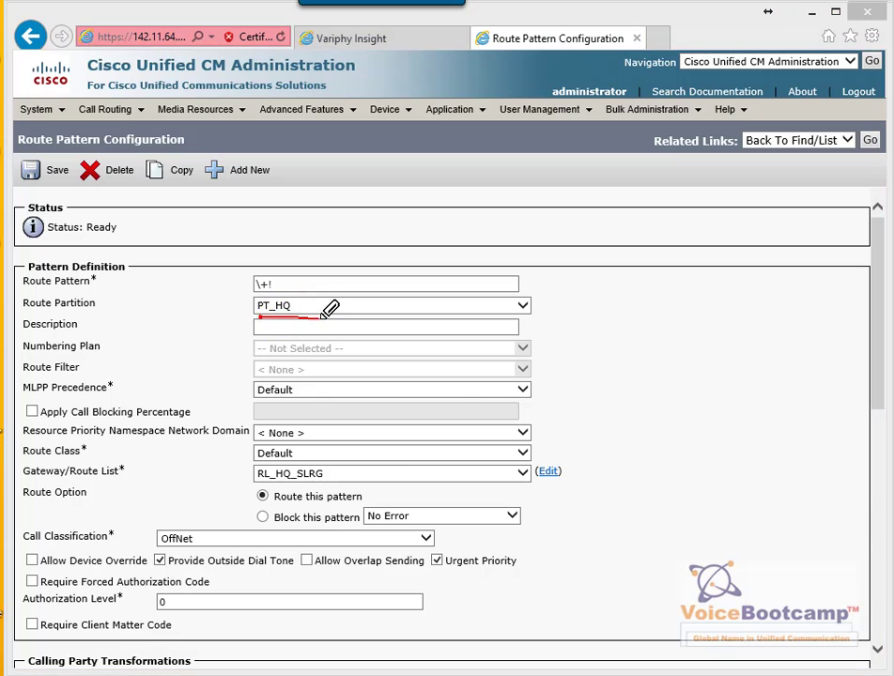
pyautogui.moveTo(316, 470)
pyautogui.mouseDown()
pyautogui.moveTo(324, 453)
pyautogui.moveTo(333, 474)
pyautogui.moveTo(323, 454)
pyautogui.mouseUp()
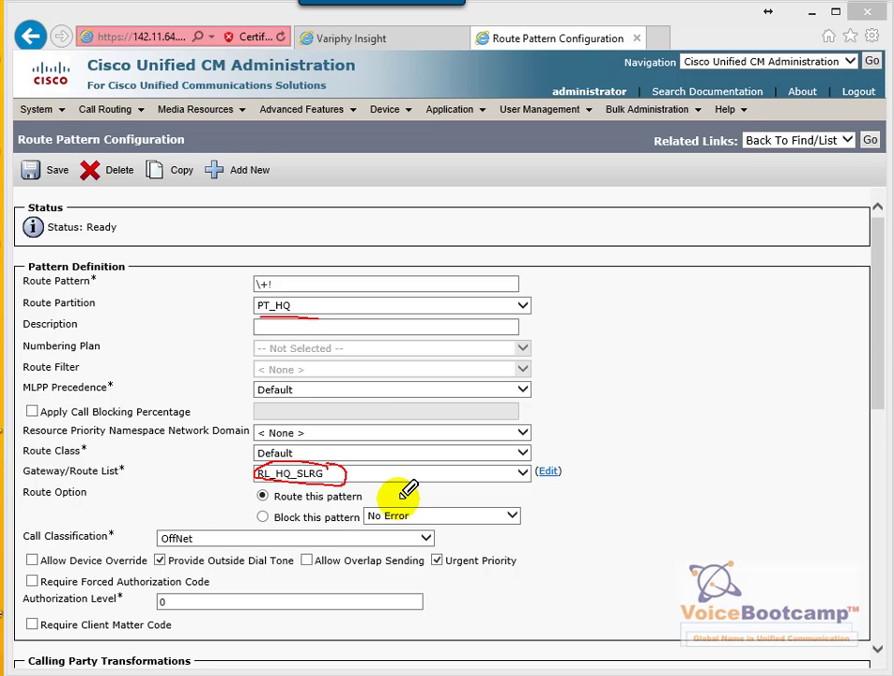
# Circle the enabled Urgent Priority and Allowed calling name presentation, then clear the marks
pyautogui.scroll(-5, 596, 545)
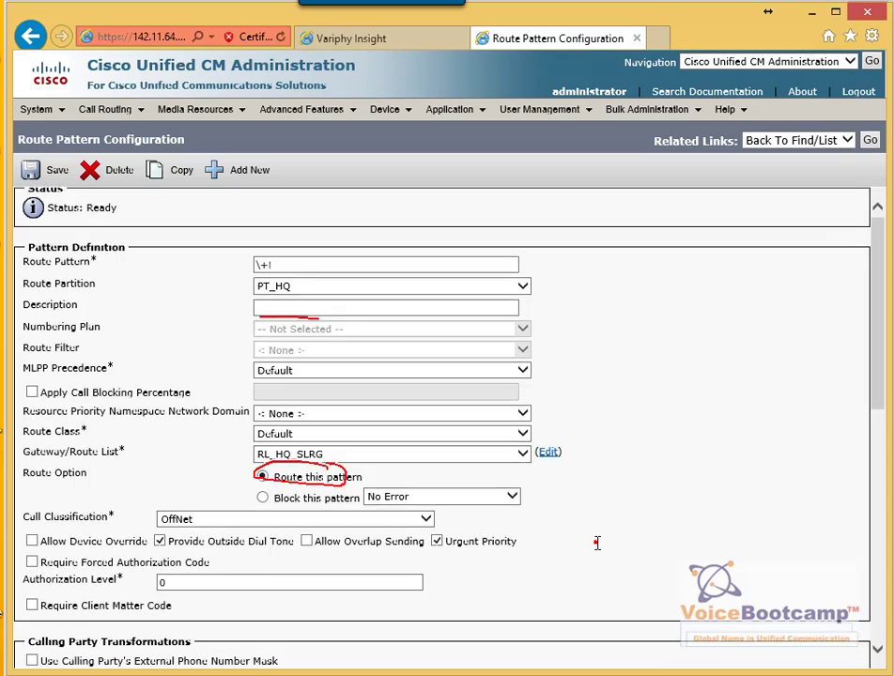
pyautogui.press('Escape')
pyautogui.moveTo(499, 335)
pyautogui.mouseDown()
pyautogui.moveTo(564, 344)
pyautogui.moveTo(515, 334)
pyautogui.mouseUp()
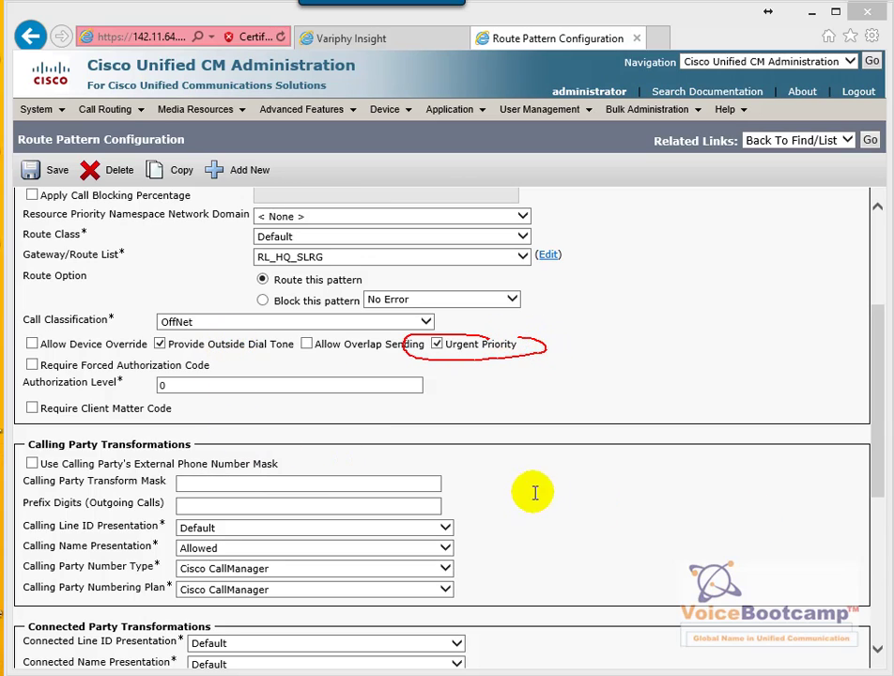
pyautogui.moveTo(225, 533)
pyautogui.mouseDown()
pyautogui.moveTo(171, 547)
pyautogui.moveTo(236, 523)
pyautogui.moveTo(248, 538)
pyautogui.mouseUp()
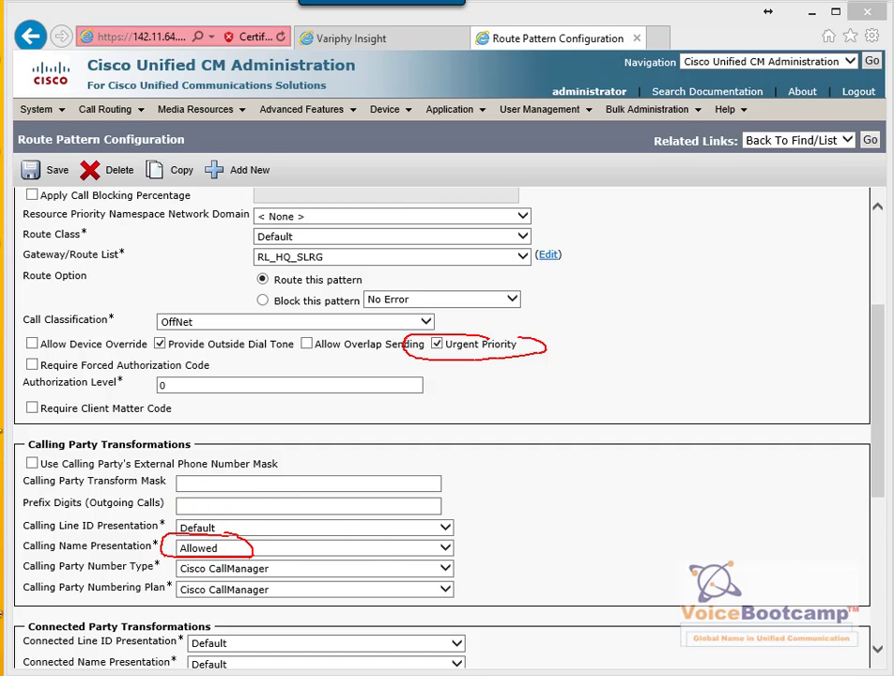
pyautogui.scroll(3, 770, 523)
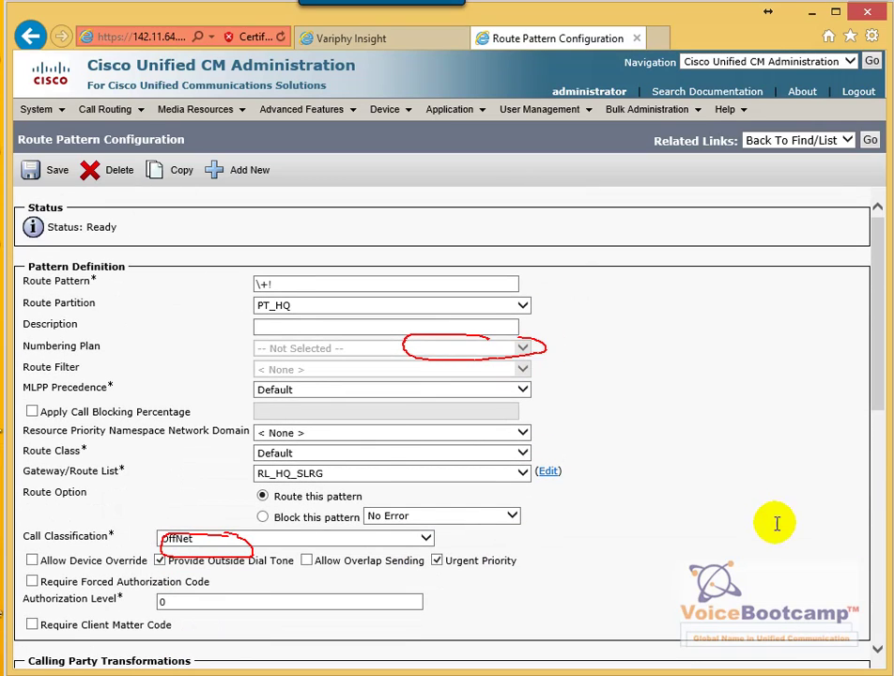
pyautogui.press('Escape')
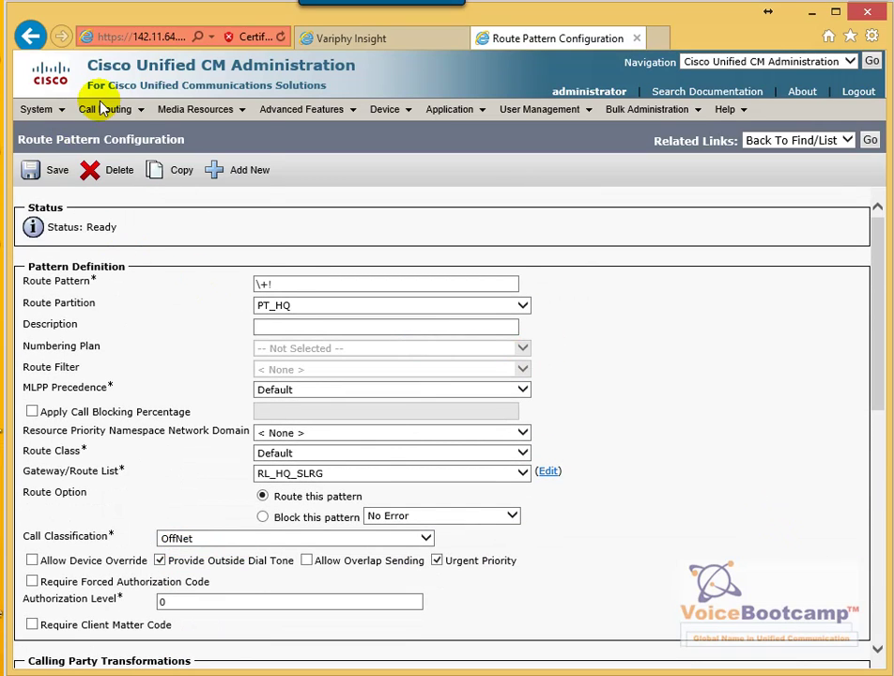
# Open the 9.[2-9]XXXXXX pattern from the Translation Pattern list
pyautogui.click(104, 109)
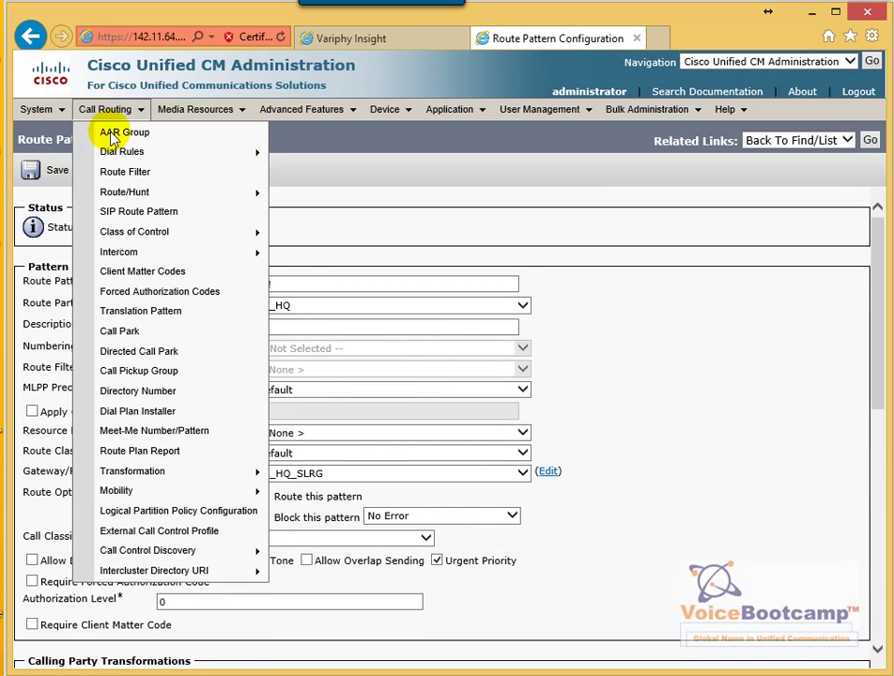
pyautogui.click(178, 320)
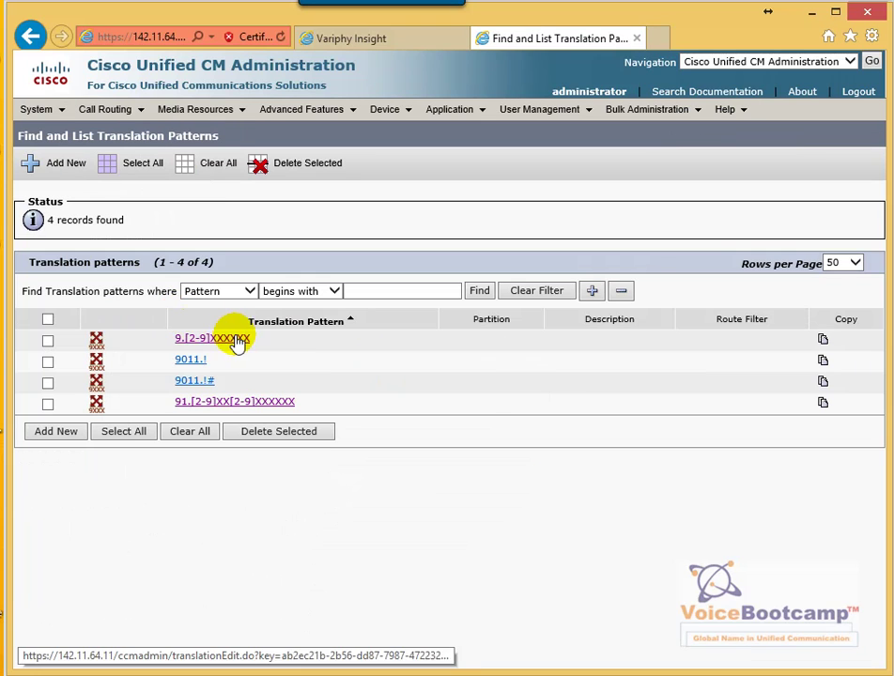
pyautogui.moveTo(196, 346); pyautogui.dragTo(179, 346)
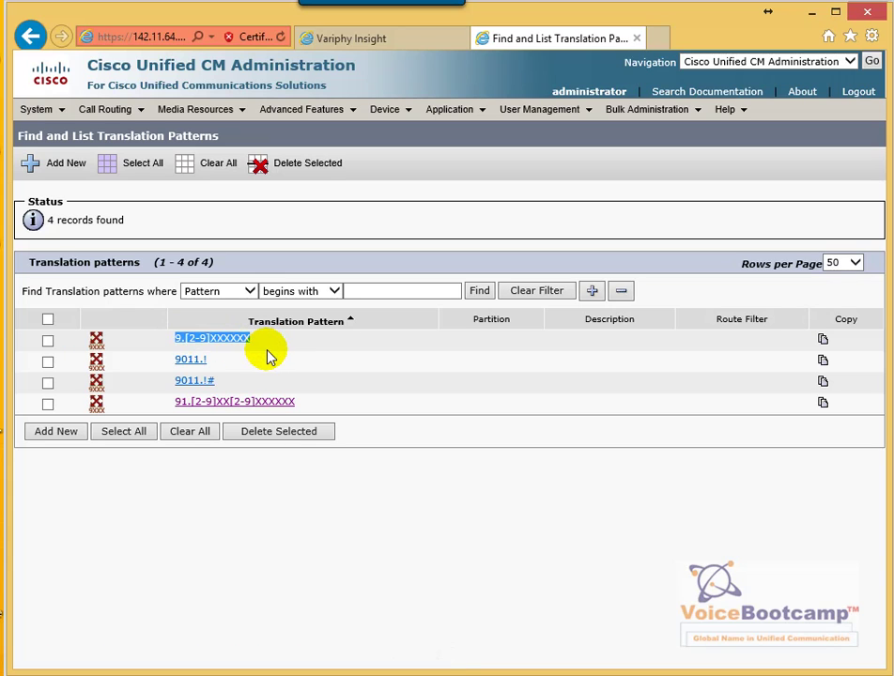
pyautogui.click(231, 342)
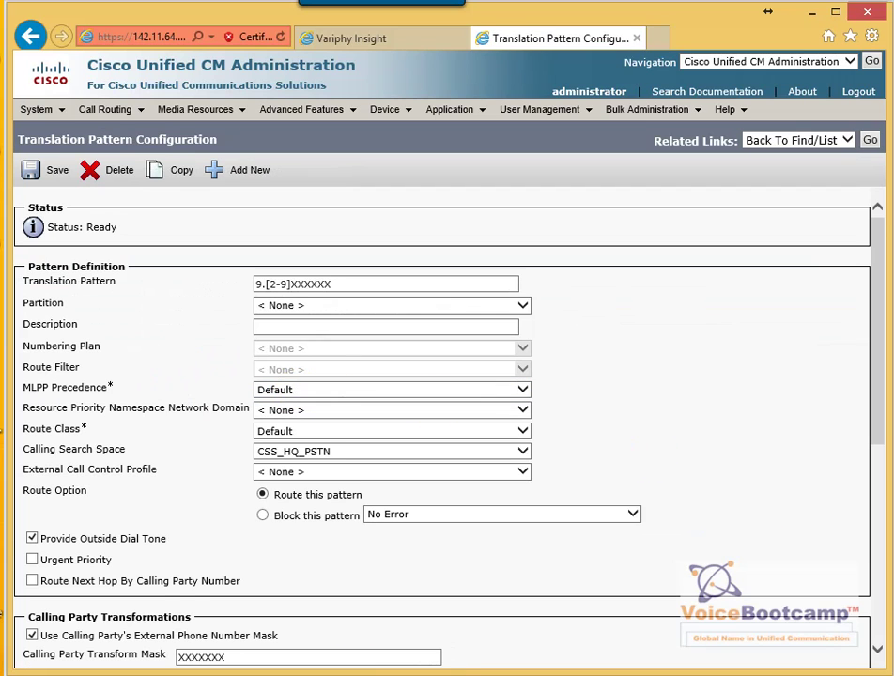
pyautogui.moveTo(308, 269)
pyautogui.mouseDown()
pyautogui.moveTo(287, 267)
pyautogui.moveTo(242, 297)
pyautogui.moveTo(340, 288)
pyautogui.moveTo(320, 266)
pyautogui.mouseUp()
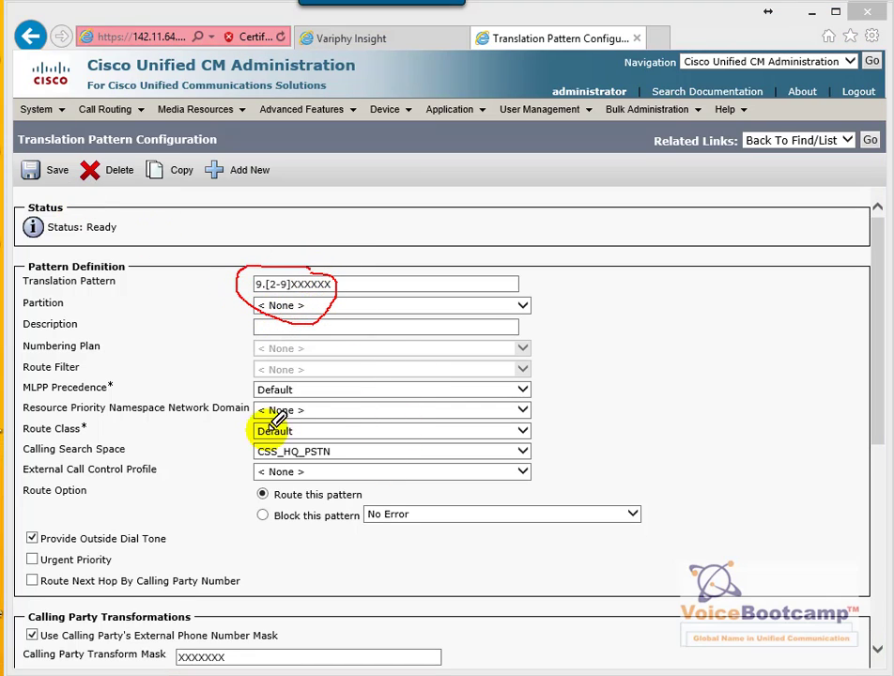
pyautogui.moveTo(306, 430)
pyautogui.mouseDown()
pyautogui.moveTo(359, 449)
pyautogui.moveTo(306, 430)
pyautogui.mouseUp()
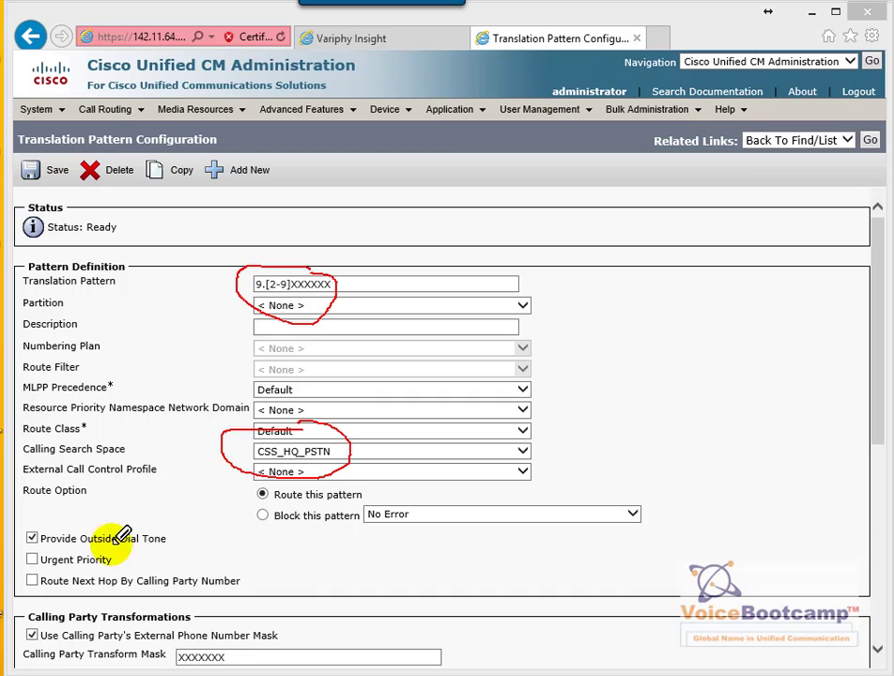
pyautogui.moveTo(19, 541); pyautogui.dragTo(141, 540)
pyautogui.moveTo(31, 530); pyautogui.dragTo(31, 545)
pyautogui.hotkey('ctrl', 'z')
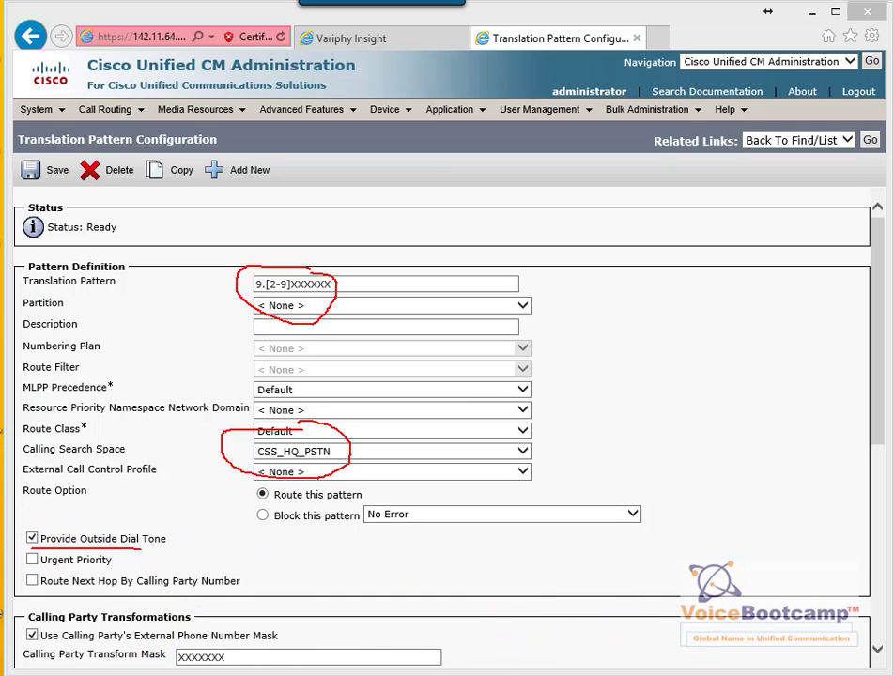
pyautogui.press('Escape')
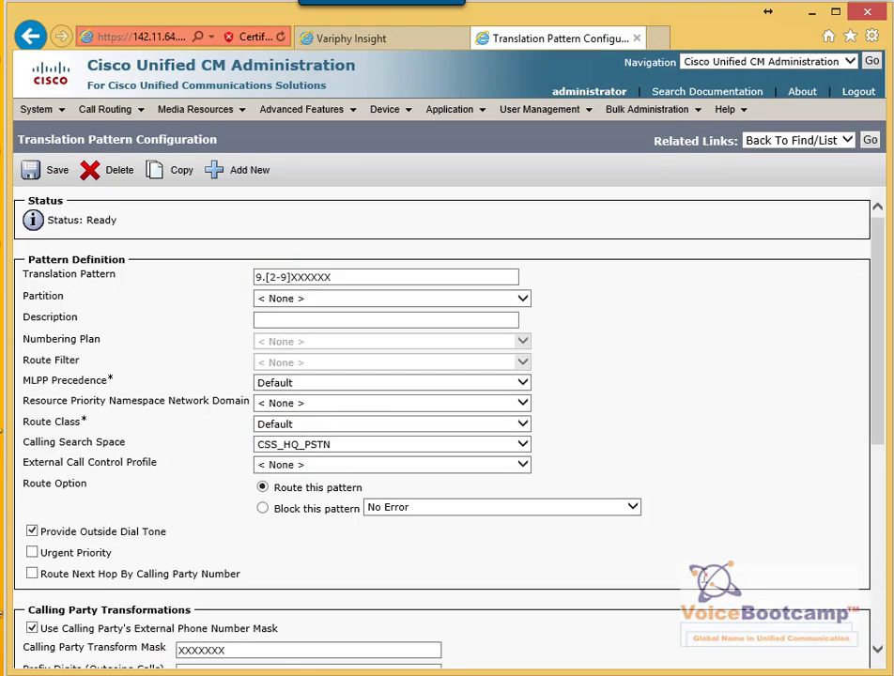
pyautogui.scroll(-4, 442, 423)
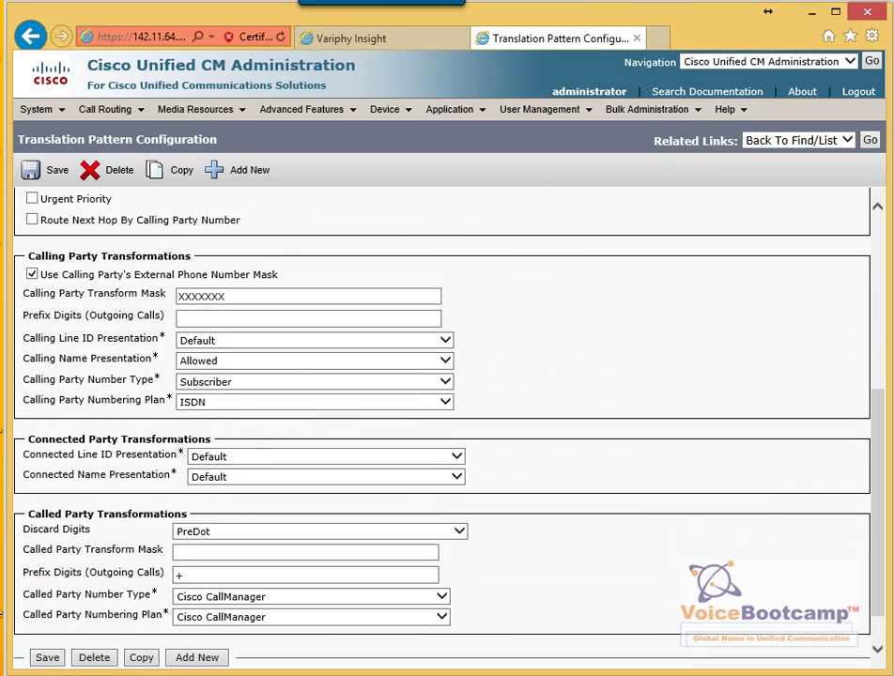
pyautogui.moveTo(28, 282); pyautogui.dragTo(43, 265)
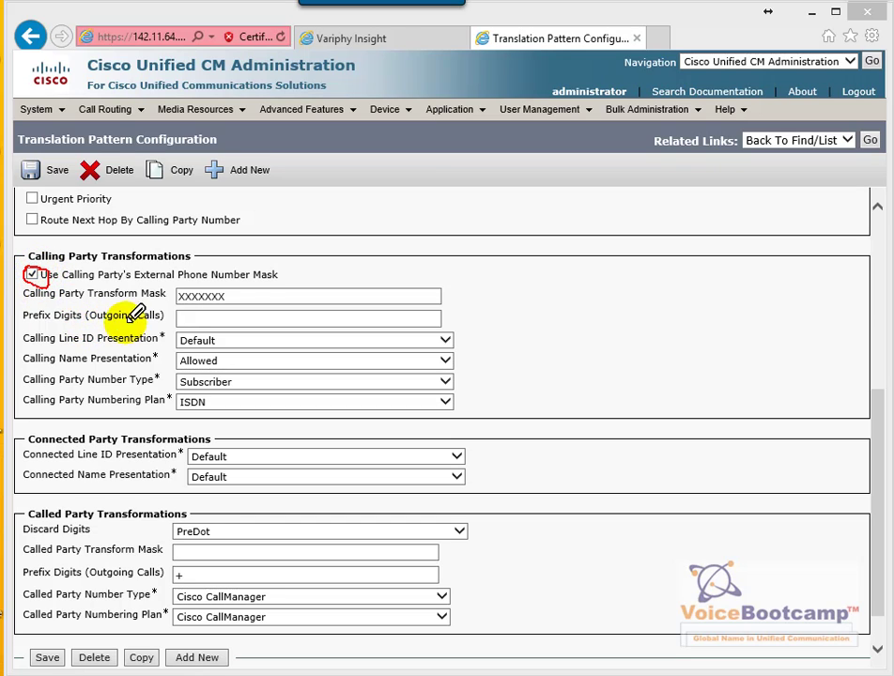
pyautogui.moveTo(213, 287)
pyautogui.mouseDown()
pyautogui.moveTo(226, 278)
pyautogui.moveTo(222, 302)
pyautogui.mouseUp()
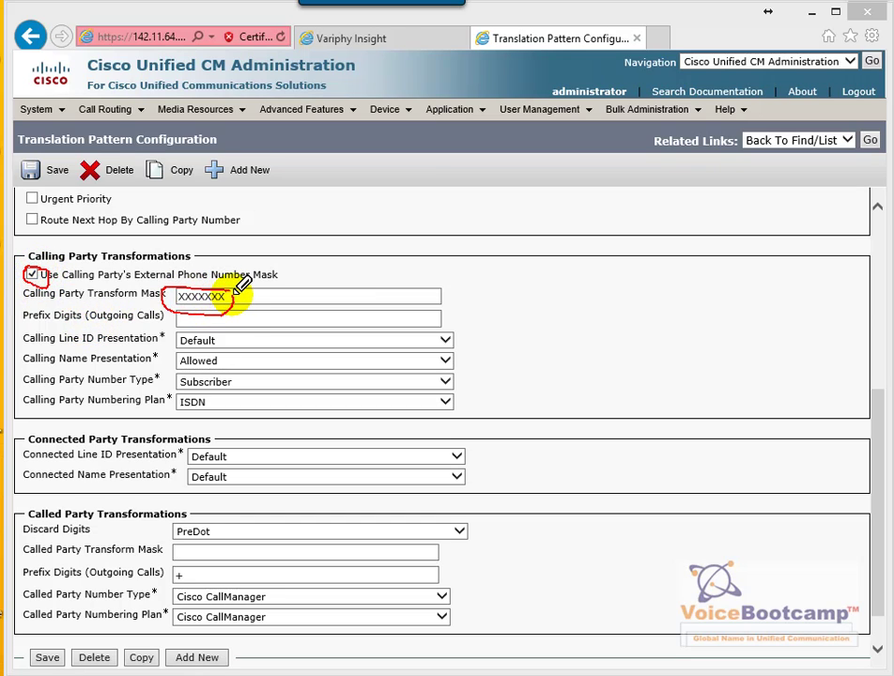
pyautogui.moveTo(25, 371)
pyautogui.mouseDown()
pyautogui.moveTo(96, 370)
pyautogui.moveTo(167, 408)
pyautogui.mouseUp()
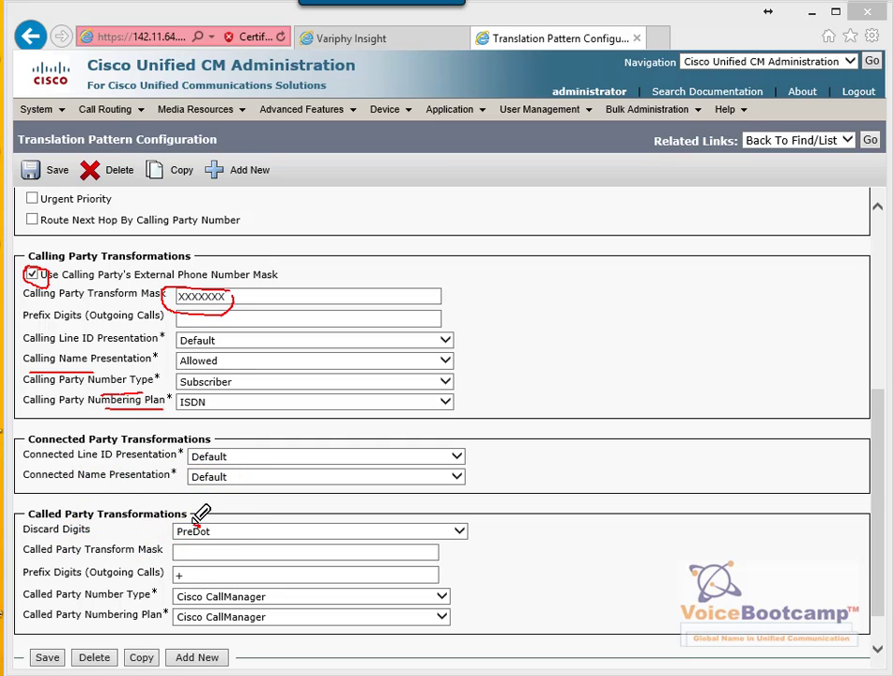
pyautogui.moveTo(175, 533)
pyautogui.mouseDown()
pyautogui.moveTo(225, 529)
pyautogui.moveTo(208, 513)
pyautogui.mouseUp()
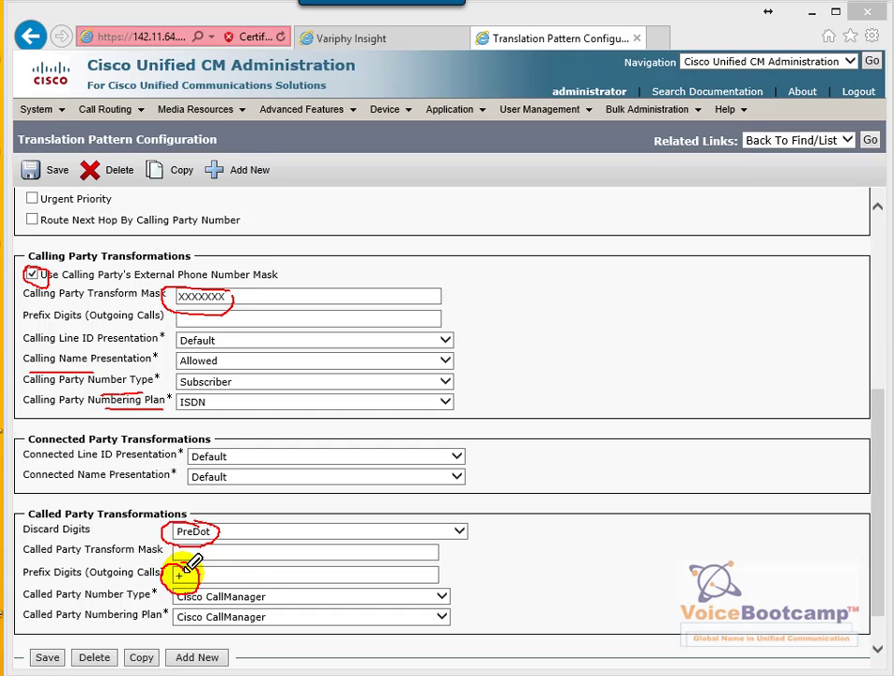
pyautogui.moveTo(186, 567); pyautogui.dragTo(201, 562)
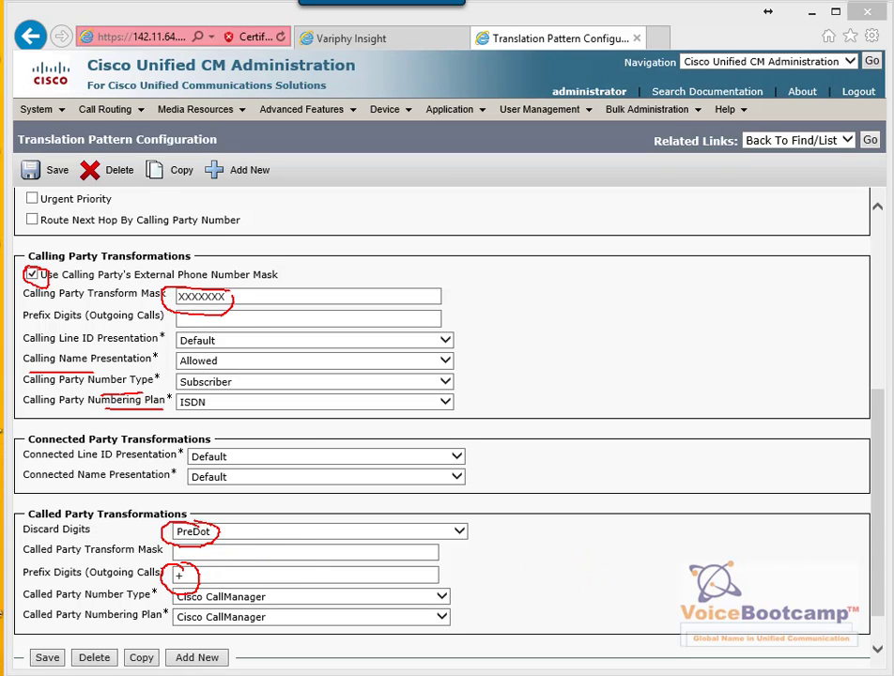
pyautogui.press('Escape')
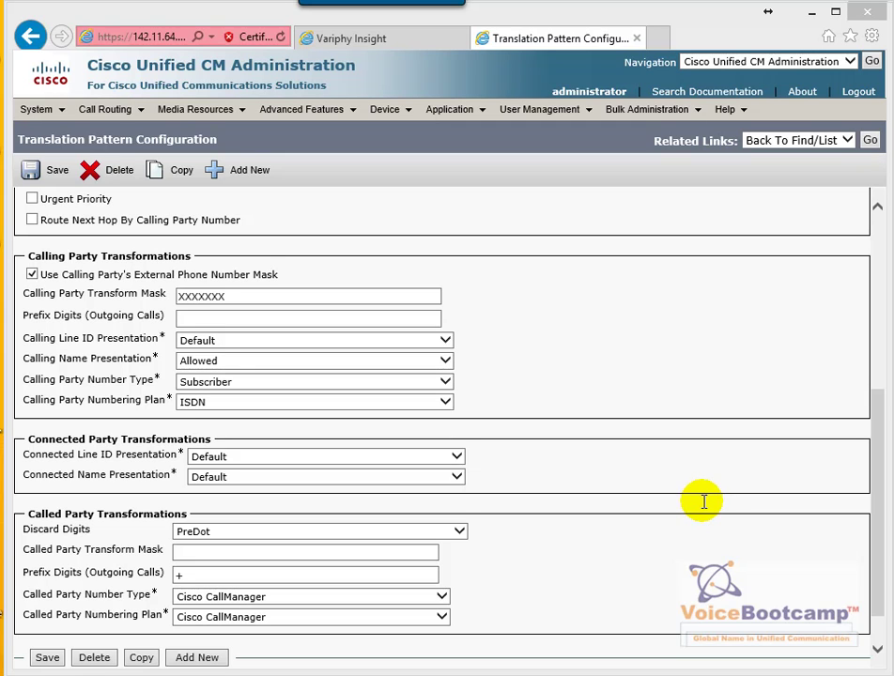
pyautogui.scroll(5, 704, 502)
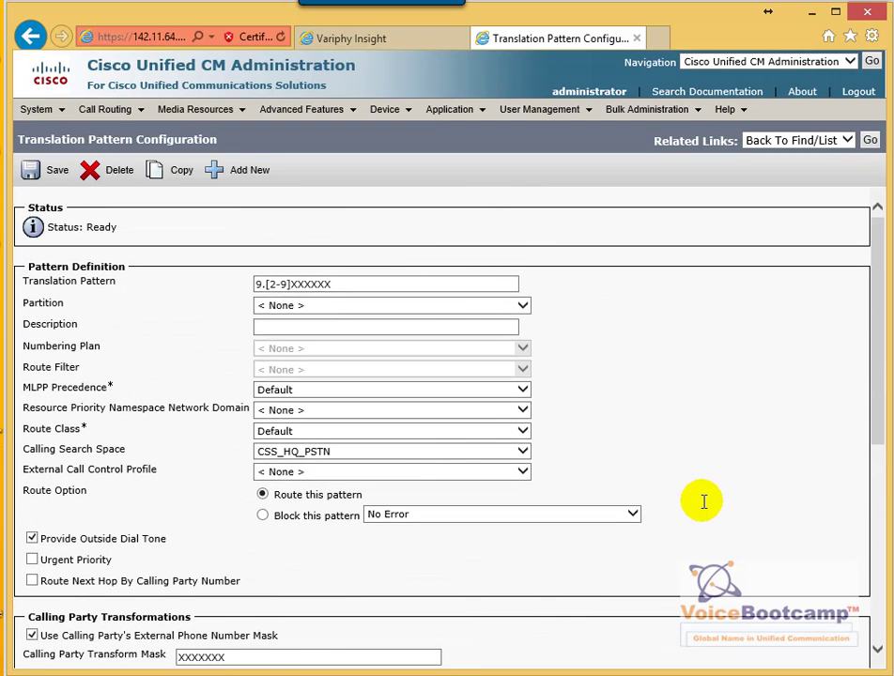
# Open the \+.[2-9]XXXXXX pattern from the Called Party Transformation Pattern list
pyautogui.click(132, 121)
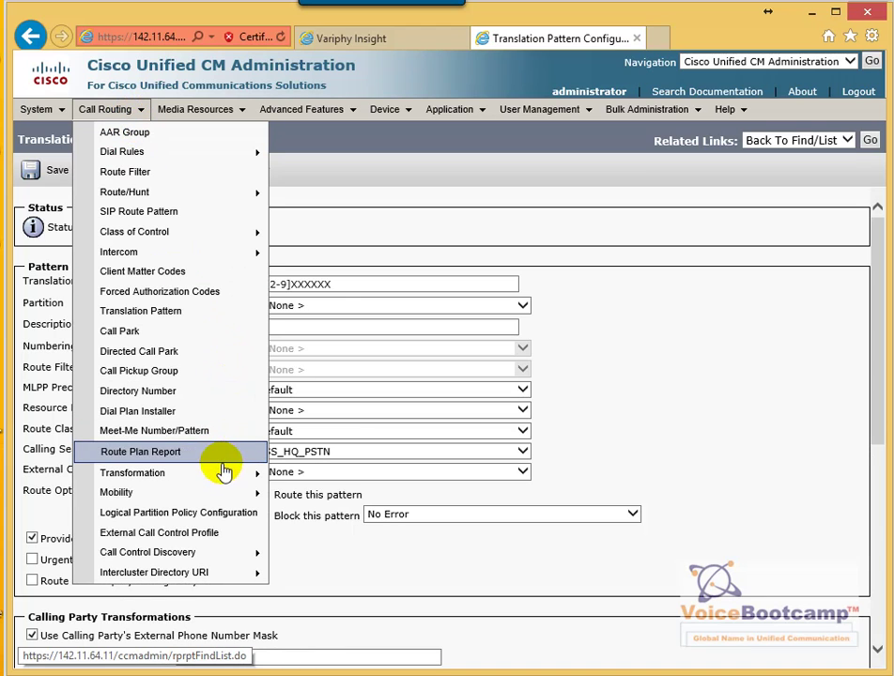
pyautogui.moveTo(223, 472)
pyautogui.moveTo(326, 471)
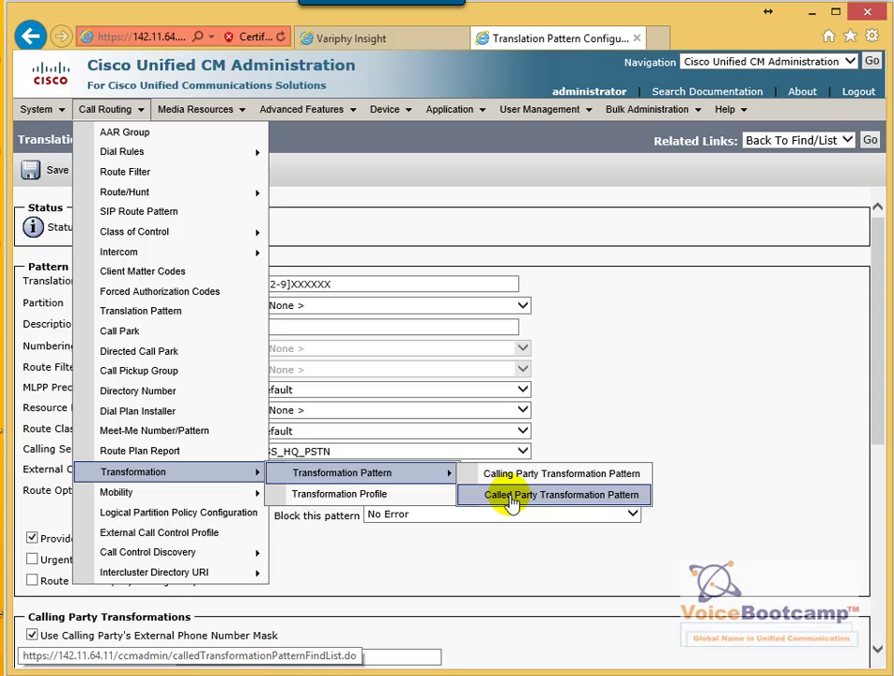
pyautogui.click(508, 503)
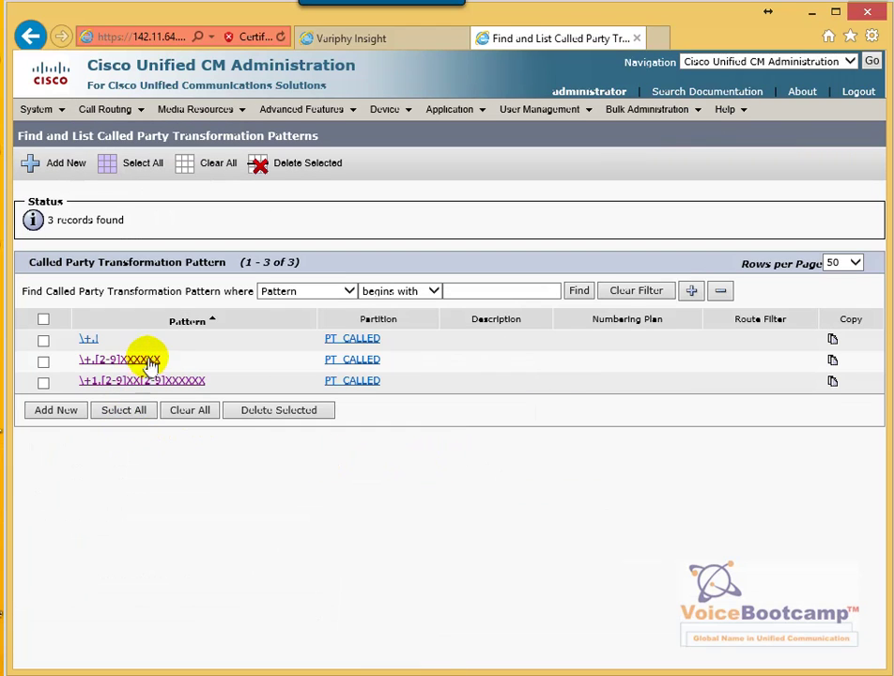
pyautogui.moveTo(165, 362); pyautogui.dragTo(77, 364)
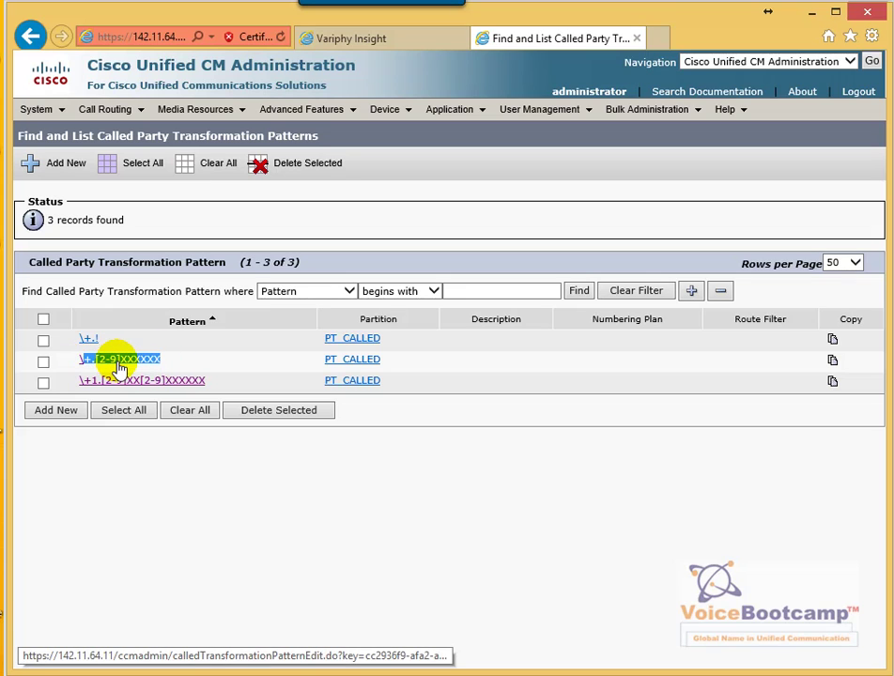
pyautogui.click(119, 362)
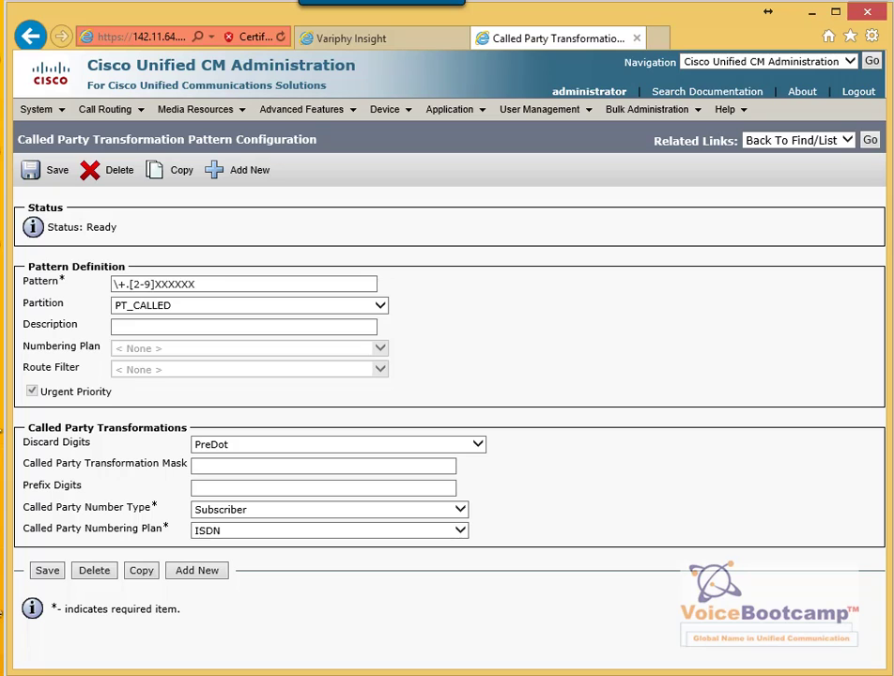
# Circle the PT_CALLED partition, PreDot discard digits and Subscriber/ISDN settings, then erase the marks
pyautogui.moveTo(155, 269)
pyautogui.mouseDown()
pyautogui.moveTo(87, 292)
pyautogui.moveTo(194, 312)
pyautogui.moveTo(174, 274)
pyautogui.moveTo(161, 272)
pyautogui.mouseUp()
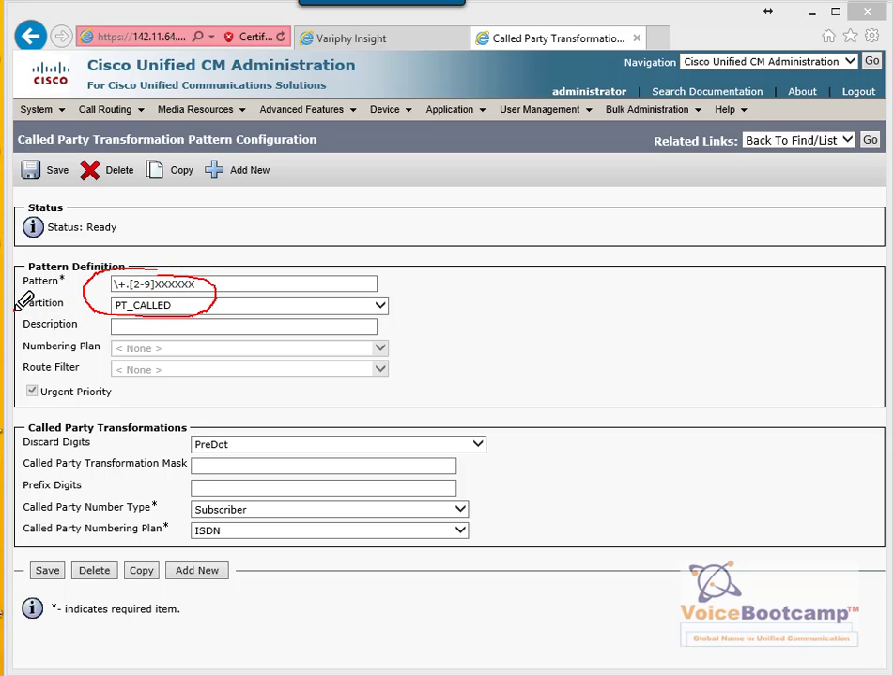
pyautogui.moveTo(183, 425); pyautogui.dragTo(246, 426)
pyautogui.moveTo(251, 501)
pyautogui.mouseDown()
pyautogui.moveTo(172, 505)
pyautogui.moveTo(271, 515)
pyautogui.mouseUp()
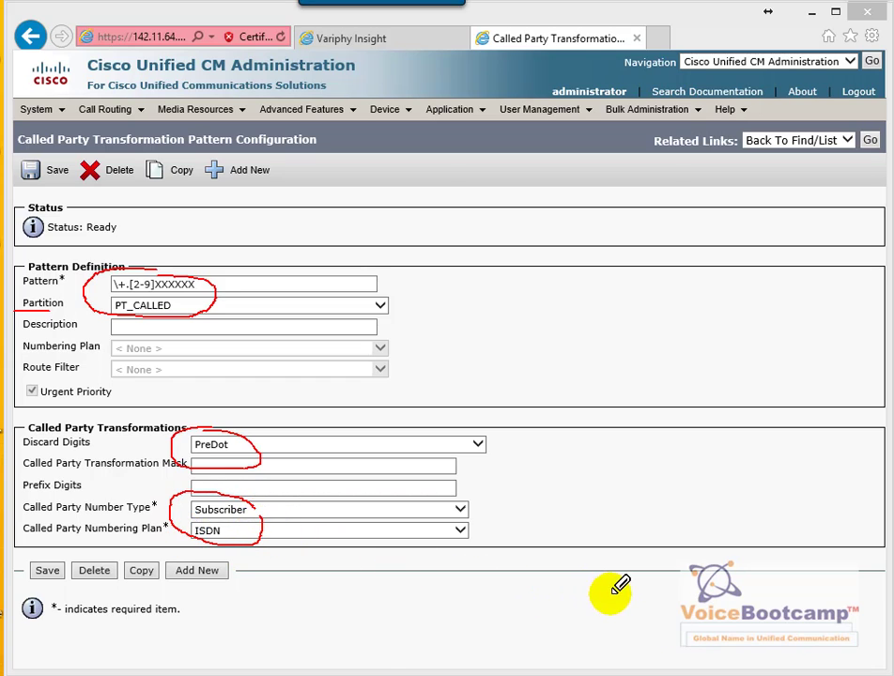
pyautogui.press('Escape')
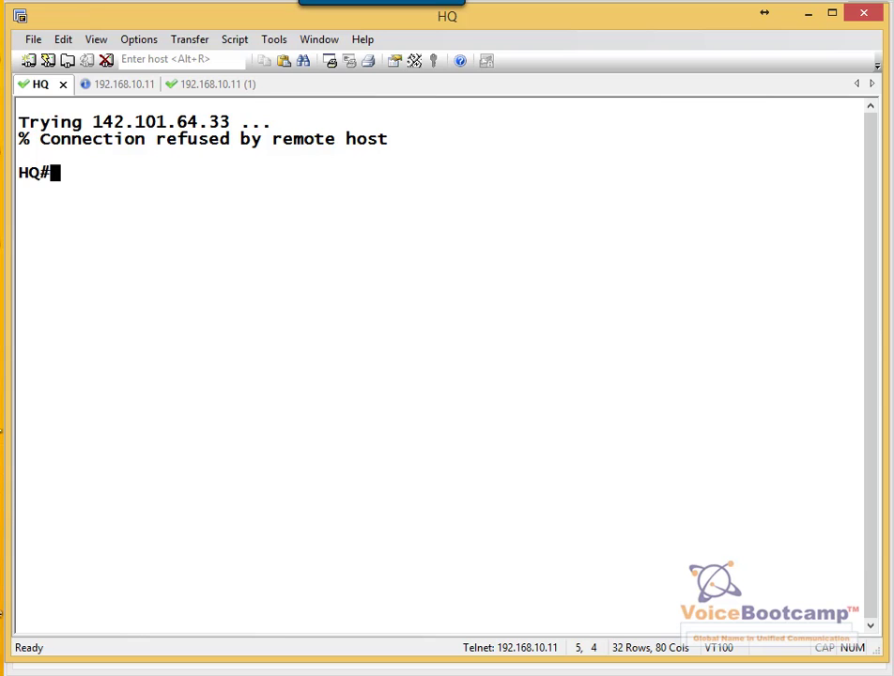
# Dial 95151111 from the Variphy remote phone page and bring up the router debug
pyautogui.hotkey('alt', 'Tab')
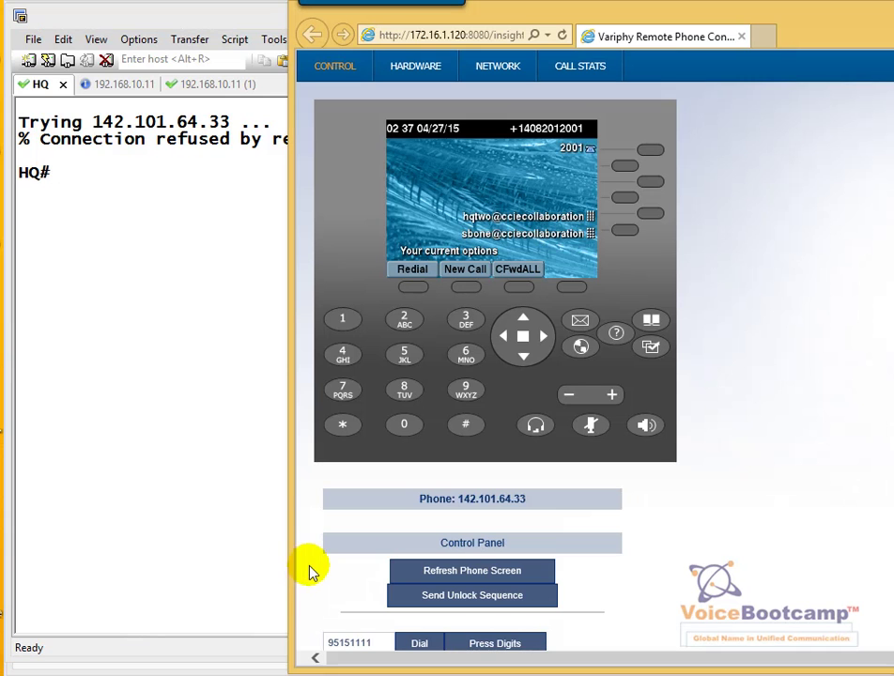
pyautogui.moveTo(383, 645); pyautogui.dragTo(319, 654)
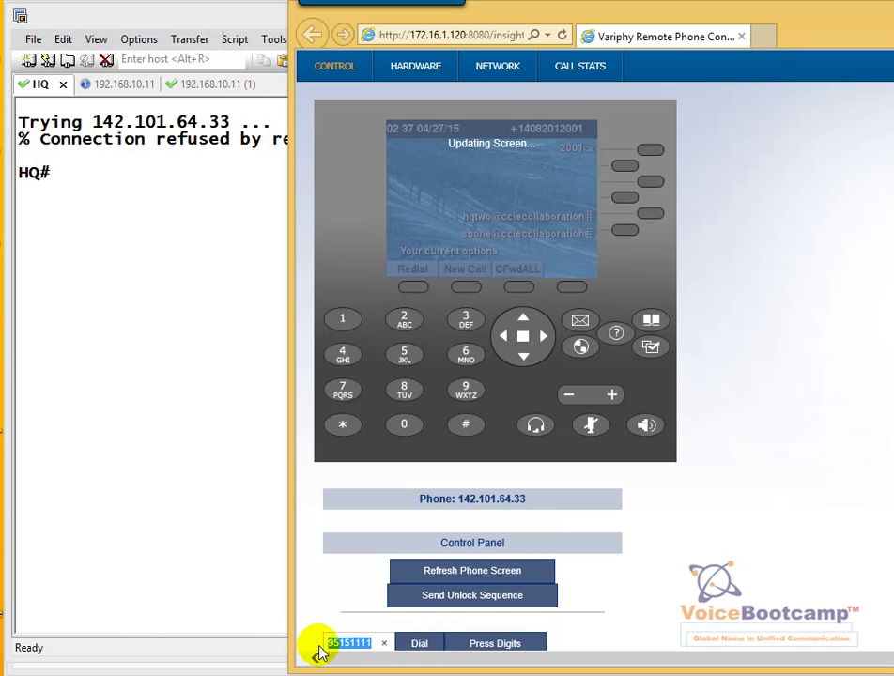
pyautogui.click(419, 646)
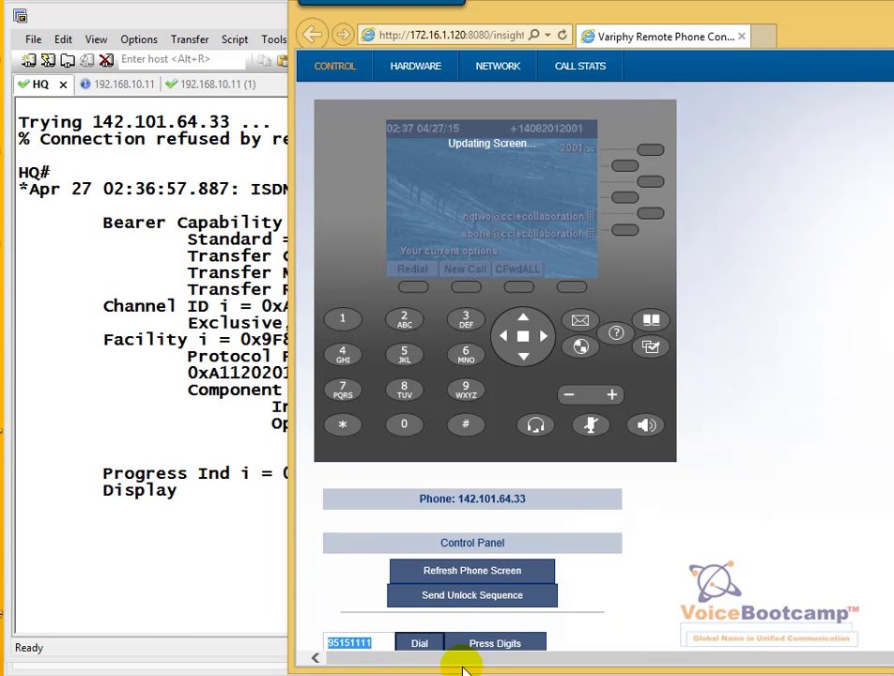
pyautogui.click(263, 566)
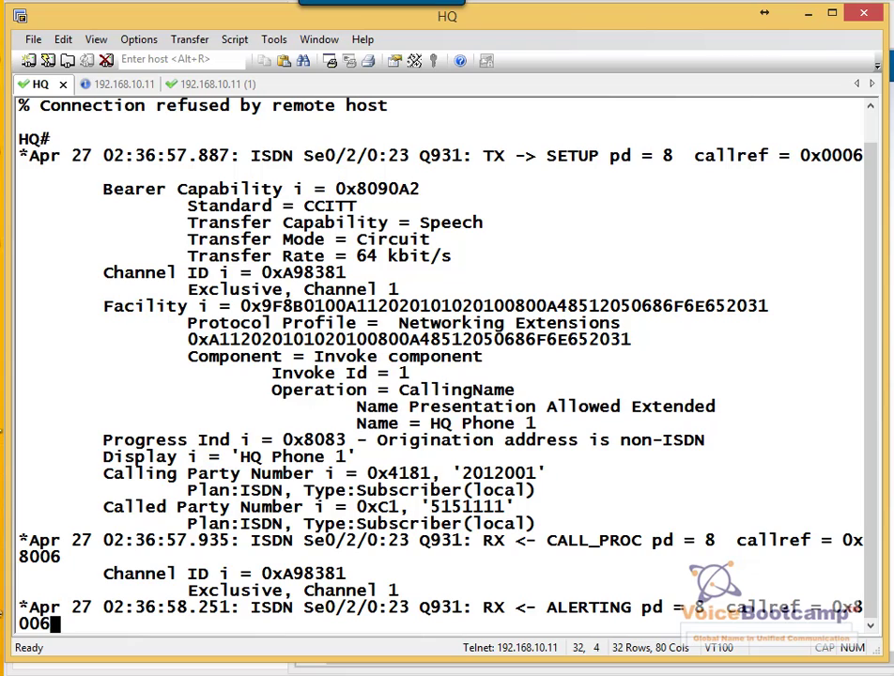
# Mark calling name HQ Phone 1, calling 2012001, called 5151111 and Subscriber/ISDN, then clear
pyautogui.moveTo(431, 434); pyautogui.dragTo(532, 433)
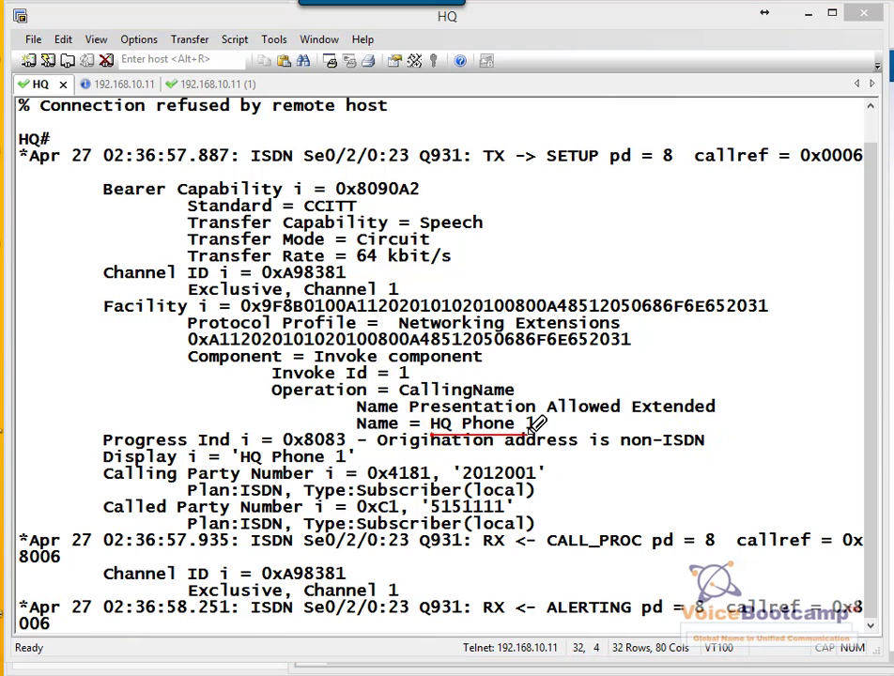
pyautogui.moveTo(467, 489); pyautogui.dragTo(545, 481)
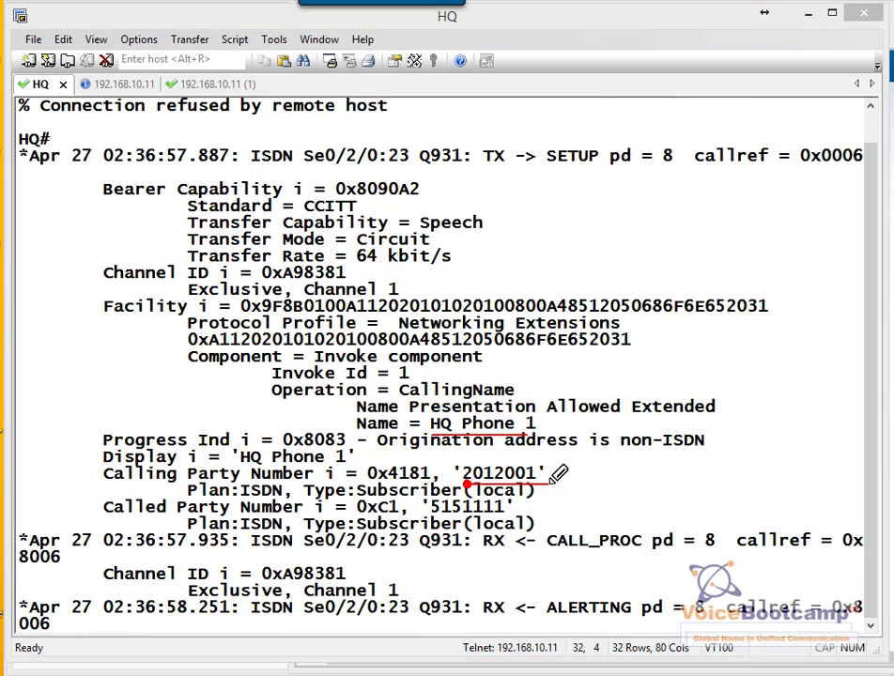
pyautogui.moveTo(433, 515); pyautogui.dragTo(502, 512)
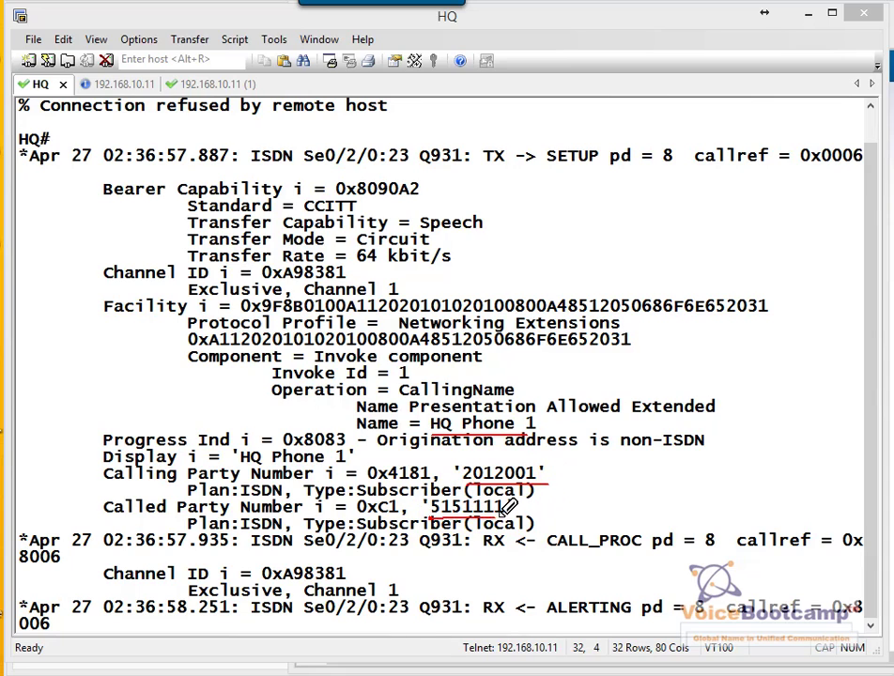
pyautogui.moveTo(357, 514)
pyautogui.mouseDown()
pyautogui.moveTo(400, 515)
pyautogui.moveTo(406, 496)
pyautogui.mouseUp()
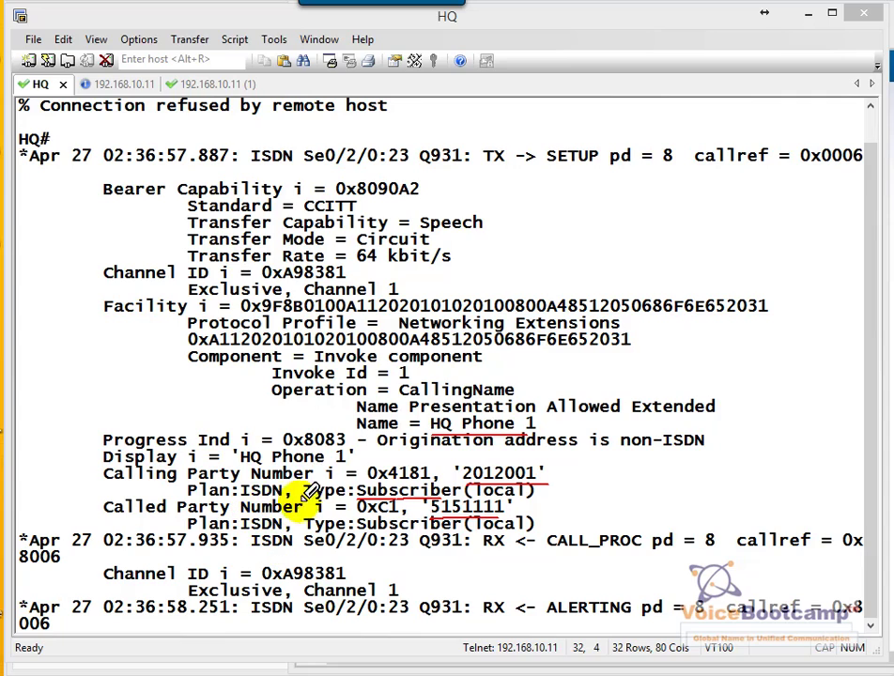
pyautogui.moveTo(280, 485)
pyautogui.mouseDown()
pyautogui.moveTo(284, 493)
pyautogui.moveTo(273, 491)
pyautogui.mouseUp()
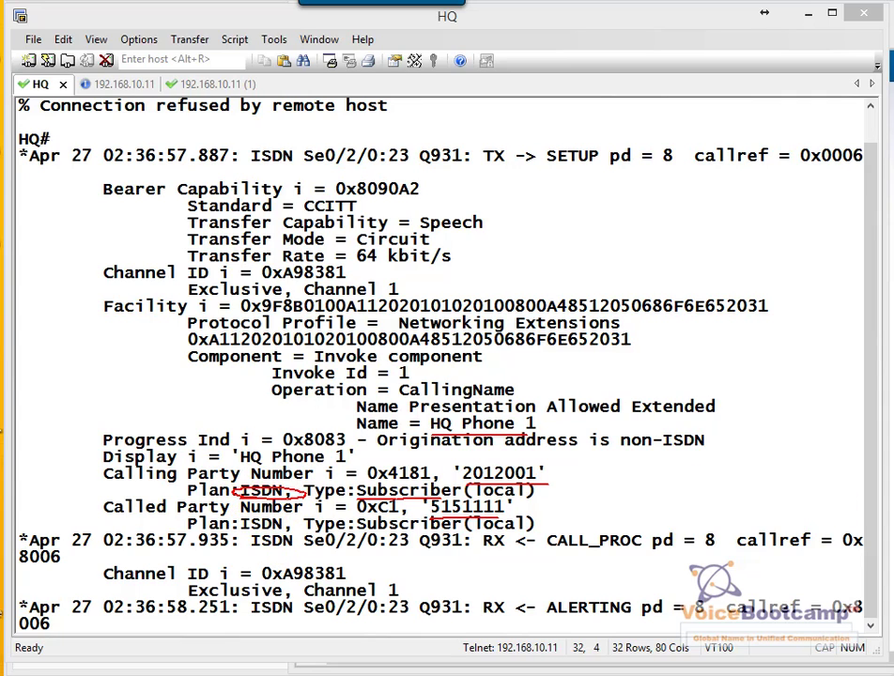
pyautogui.press('Escape')
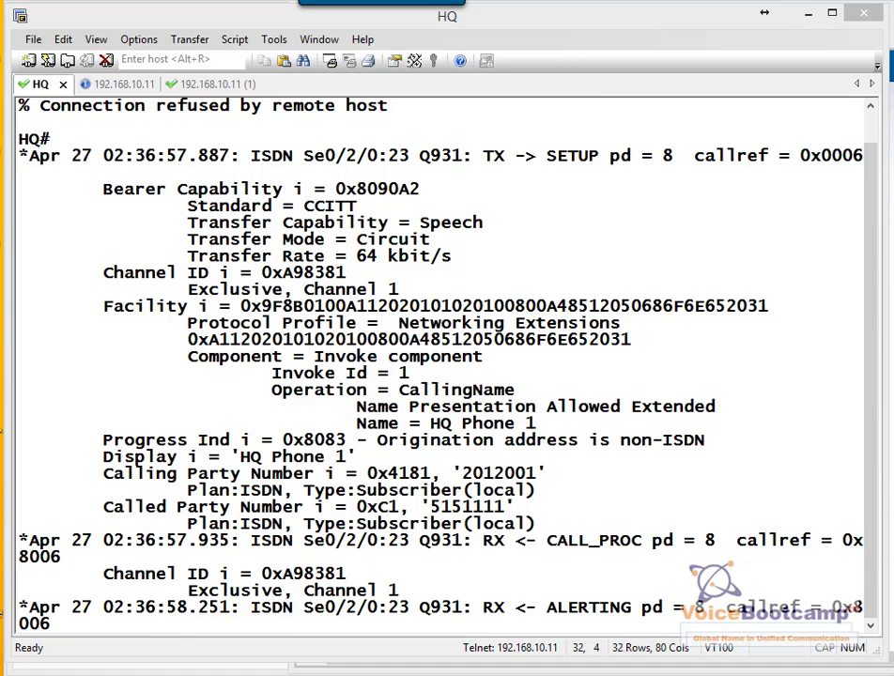
pyautogui.hotkey('alt', 'Tab')
# Open the 91.[2-9]XX[2-9]XXXXXX translation pattern, pressing the remote phone's line key along the way
pyautogui.moveTo(131, 119)
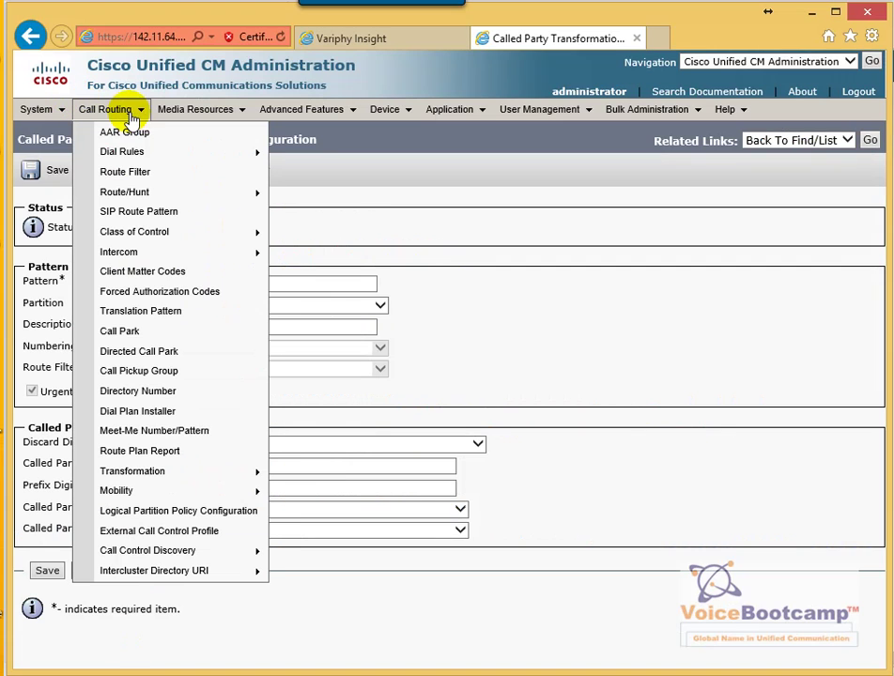
pyautogui.click(160, 320)
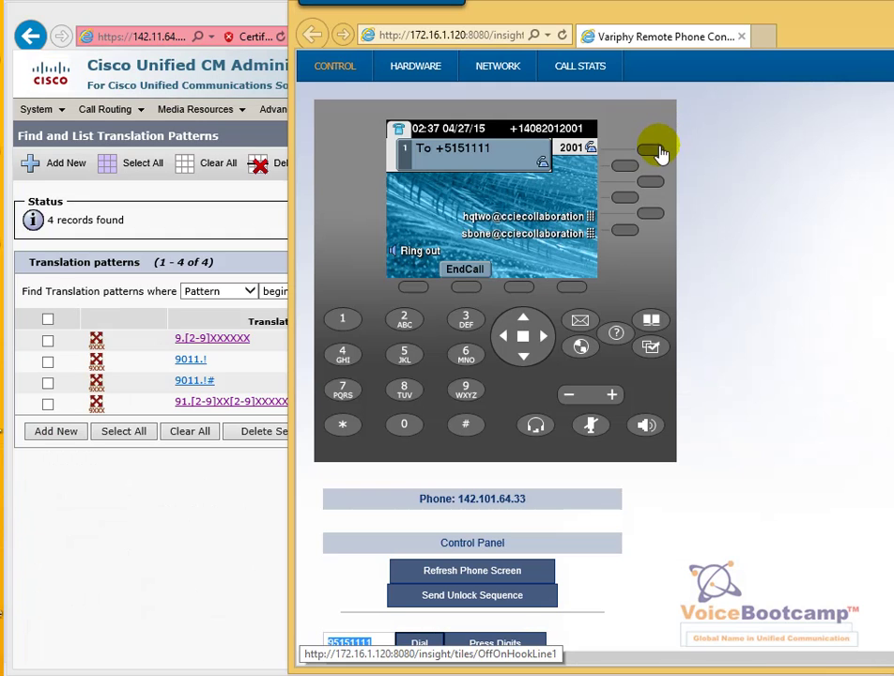
pyautogui.click(659, 153)
pyautogui.click(280, 465)
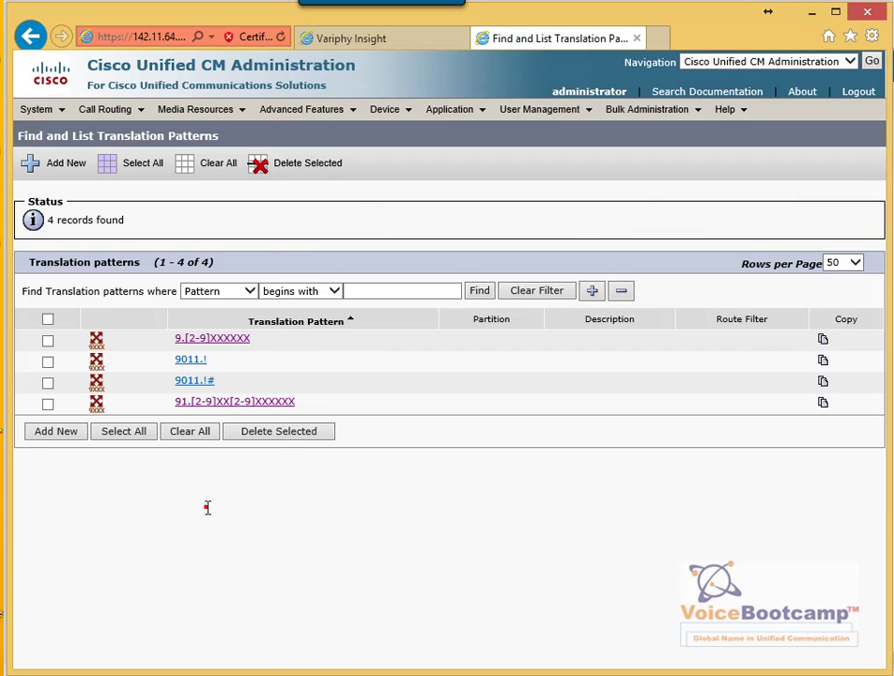
pyautogui.moveTo(299, 410); pyautogui.dragTo(176, 414)
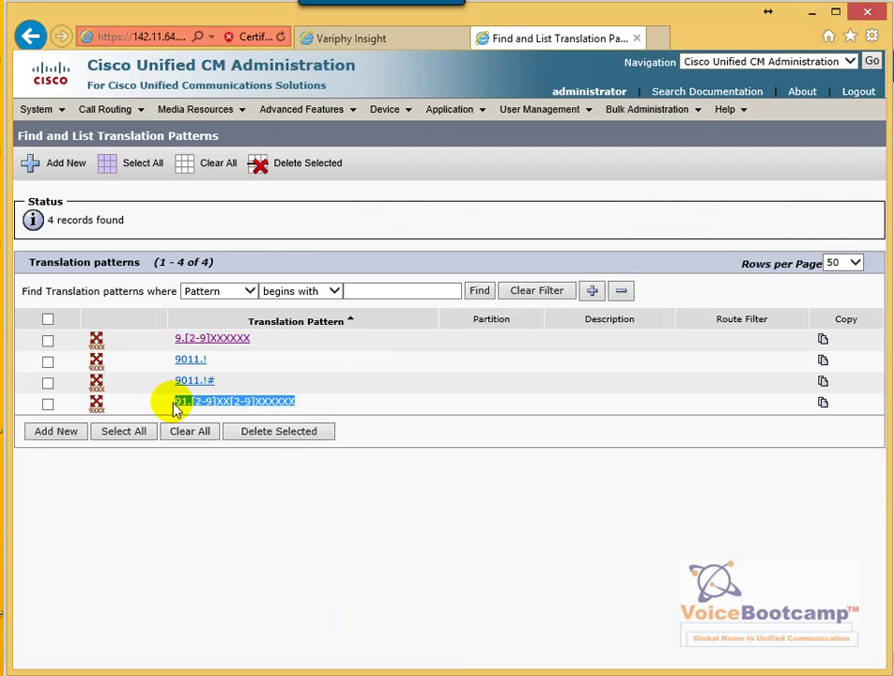
pyautogui.click(228, 410)
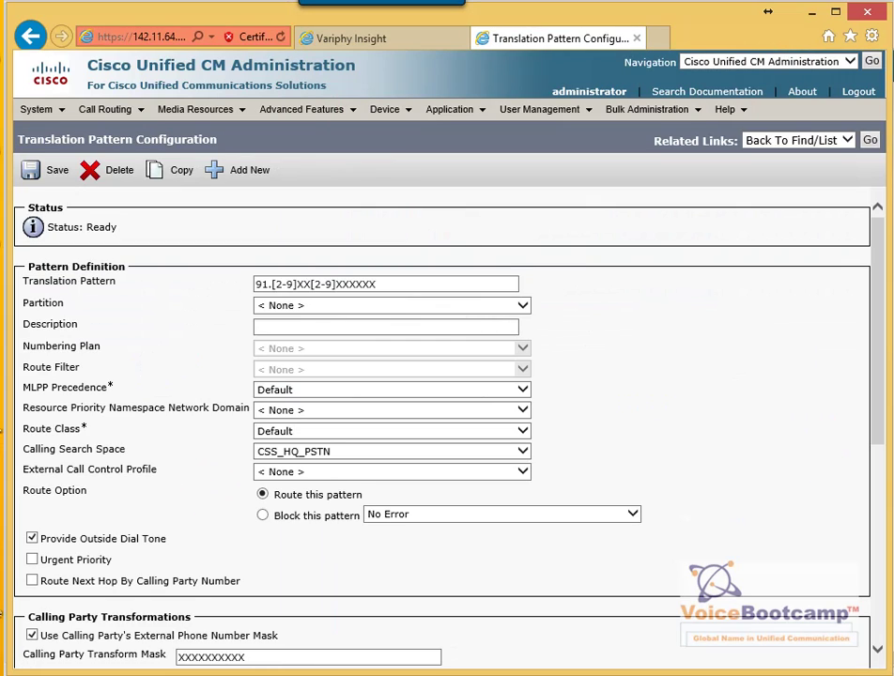
pyautogui.moveTo(390, 274)
pyautogui.mouseDown()
pyautogui.moveTo(239, 289)
pyautogui.moveTo(398, 278)
pyautogui.mouseUp()
pyautogui.moveTo(369, 442)
pyautogui.mouseDown()
pyautogui.moveTo(310, 438)
pyautogui.moveTo(343, 459)
pyautogui.moveTo(381, 438)
pyautogui.mouseUp()
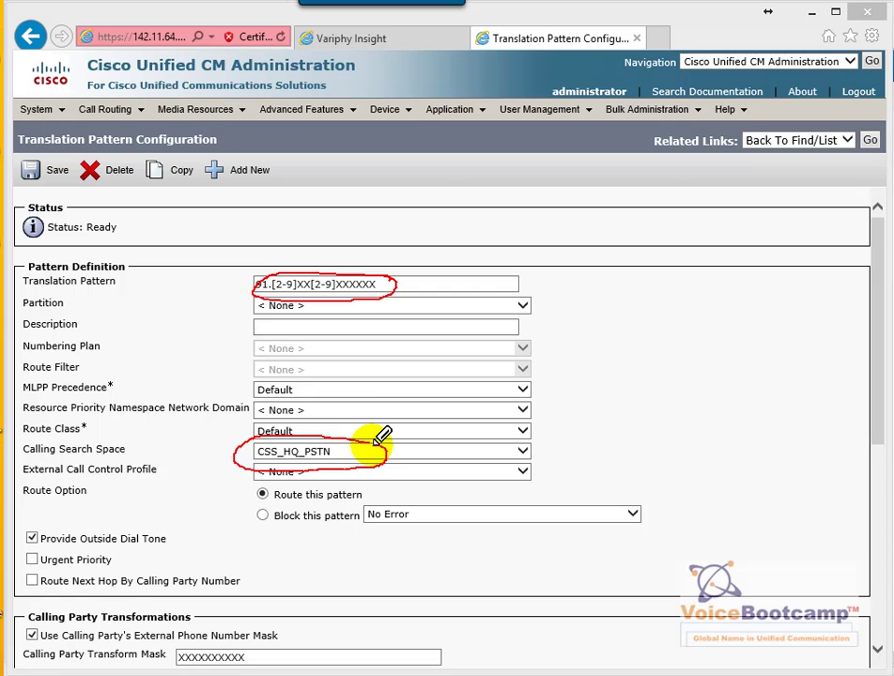
pyautogui.moveTo(45, 544); pyautogui.dragTo(105, 532)
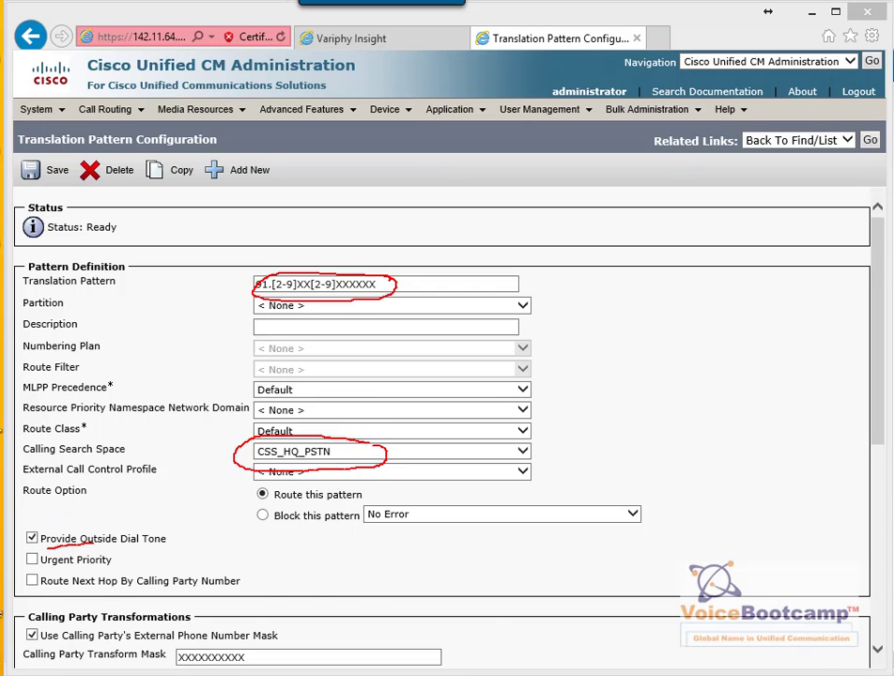
pyautogui.press('Escape')
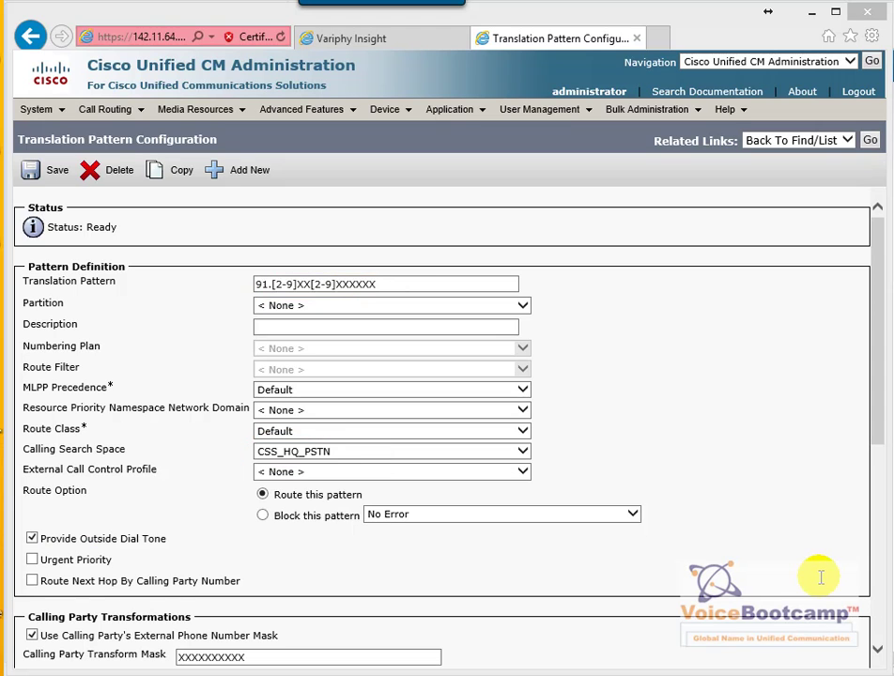
pyautogui.scroll(-3, 818, 577)
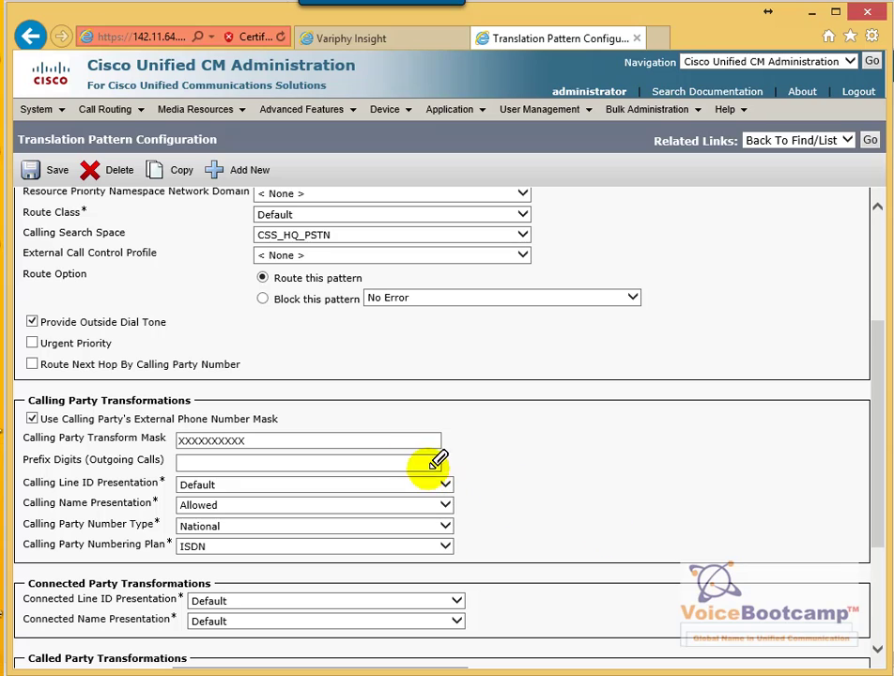
pyautogui.moveTo(184, 433)
pyautogui.mouseDown()
pyautogui.moveTo(264, 445)
pyautogui.moveTo(201, 425)
pyautogui.mouseUp()
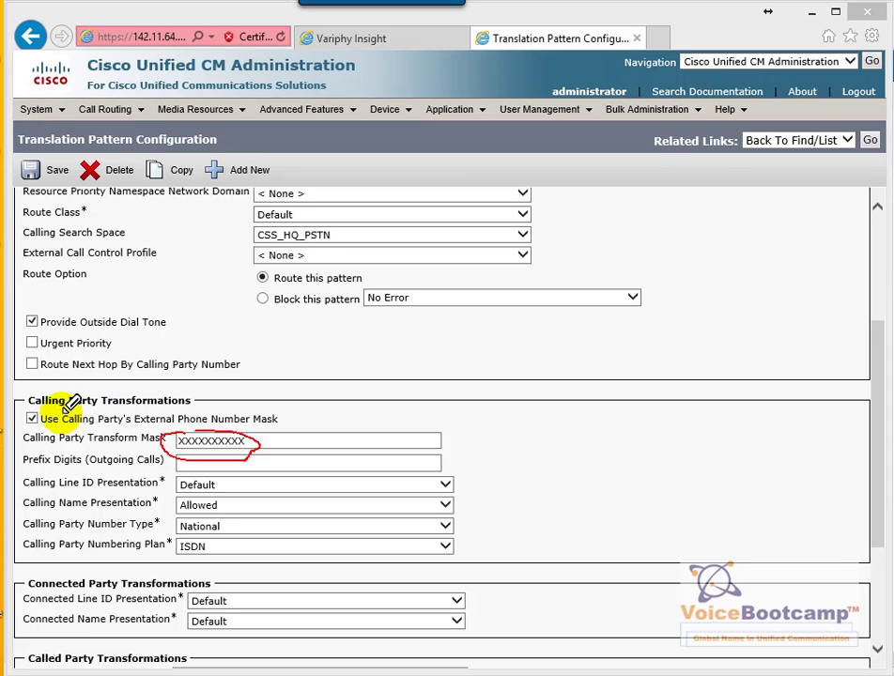
pyautogui.moveTo(26, 405)
pyautogui.mouseDown()
pyautogui.moveTo(23, 422)
pyautogui.moveTo(40, 404)
pyautogui.mouseUp()
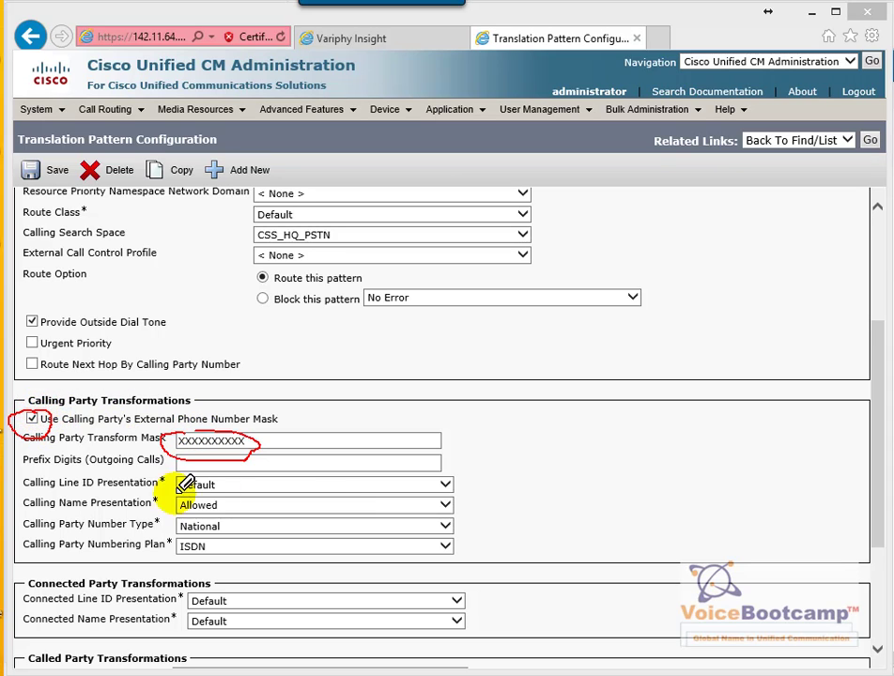
pyautogui.moveTo(73, 508); pyautogui.dragTo(151, 506)
pyautogui.moveTo(100, 539); pyautogui.dragTo(158, 532)
pyautogui.moveTo(106, 562); pyautogui.dragTo(173, 554)
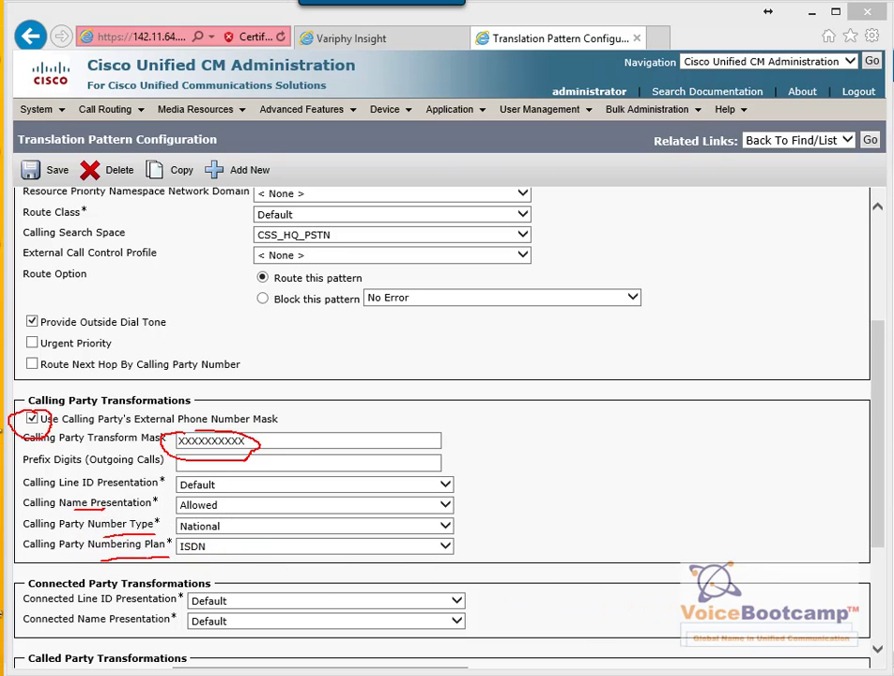
pyautogui.press('Escape')
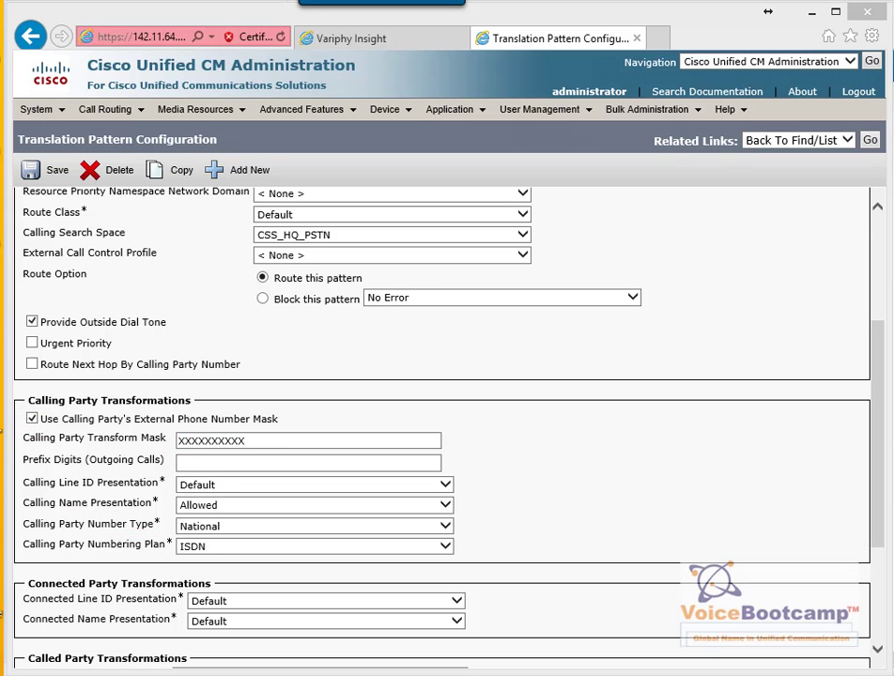
pyautogui.scroll(-3, 887, 600)
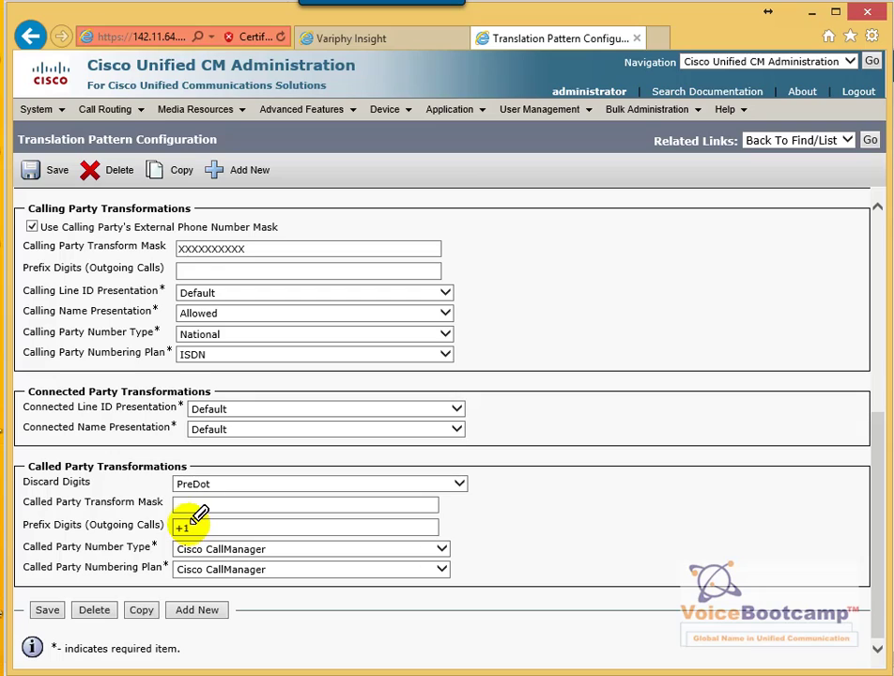
pyautogui.moveTo(197, 513)
pyautogui.mouseDown()
pyautogui.moveTo(179, 522)
pyautogui.moveTo(175, 543)
pyautogui.moveTo(196, 540)
pyautogui.mouseUp()
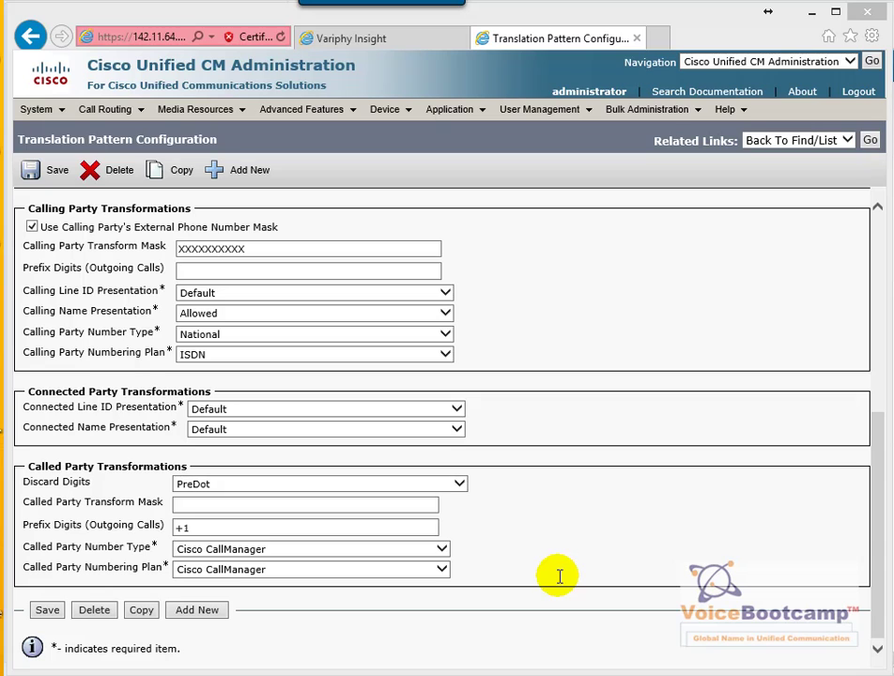
pyautogui.scroll(5, 497, 517)
# Open the Called Party Transformation Pattern list from the Call Routing menu
pyautogui.click(105, 110)
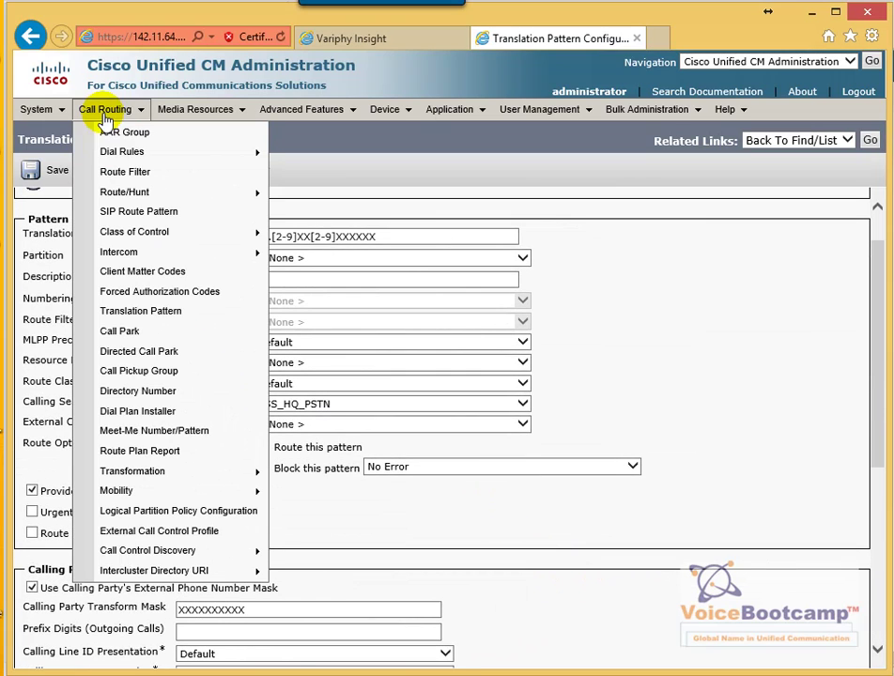
pyautogui.moveTo(236, 472)
pyautogui.moveTo(348, 475)
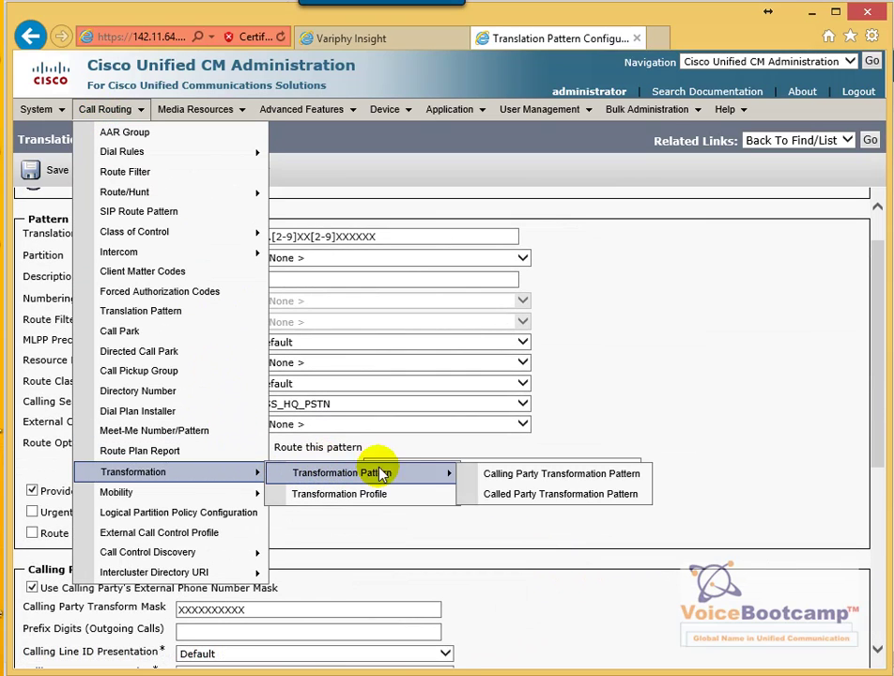
pyautogui.click(516, 496)
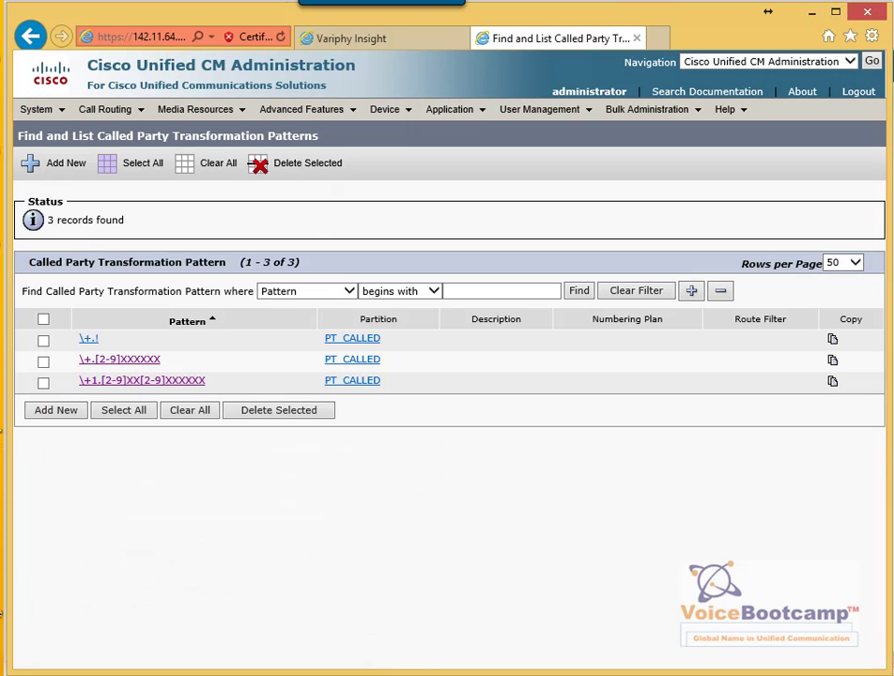
# Review the \+1.[2-9]XX[2-9]XXXXXX pattern in PT_CALLED: PreDot discard, National type, ISDN plan
pyautogui.moveTo(214, 379)
pyautogui.mouseDown()
pyautogui.moveTo(114, 360)
pyautogui.moveTo(110, 394)
pyautogui.moveTo(230, 369)
pyautogui.mouseUp()
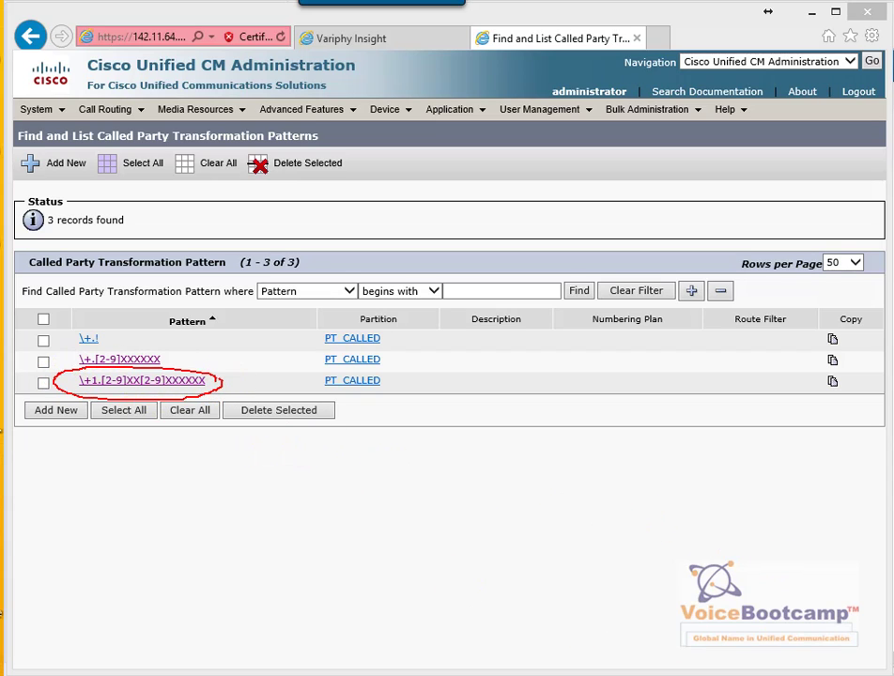
pyautogui.click(176, 385)
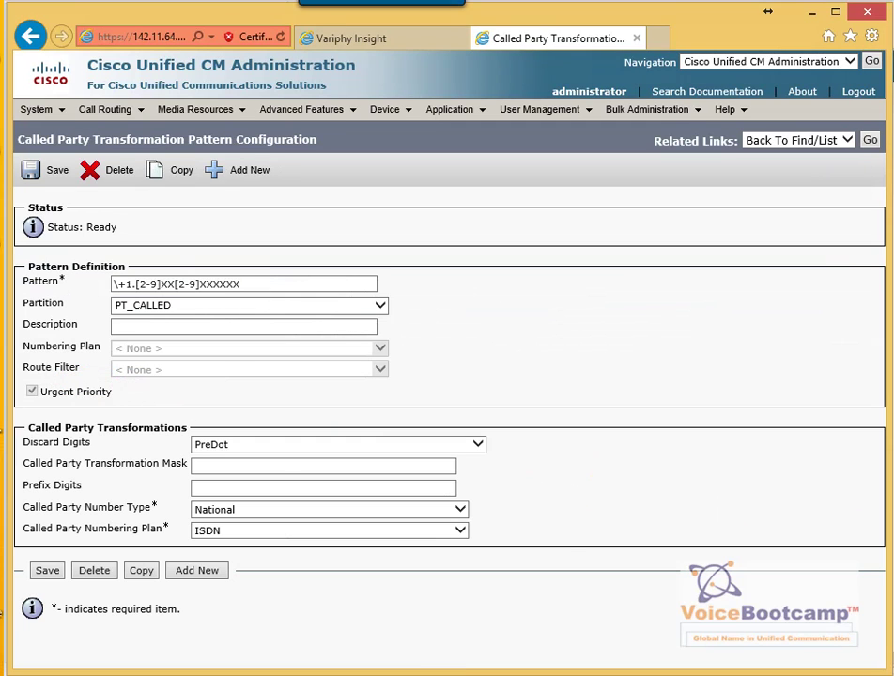
pyautogui.moveTo(132, 271)
pyautogui.mouseDown()
pyautogui.moveTo(128, 314)
pyautogui.moveTo(273, 282)
pyautogui.moveTo(118, 265)
pyautogui.mouseUp()
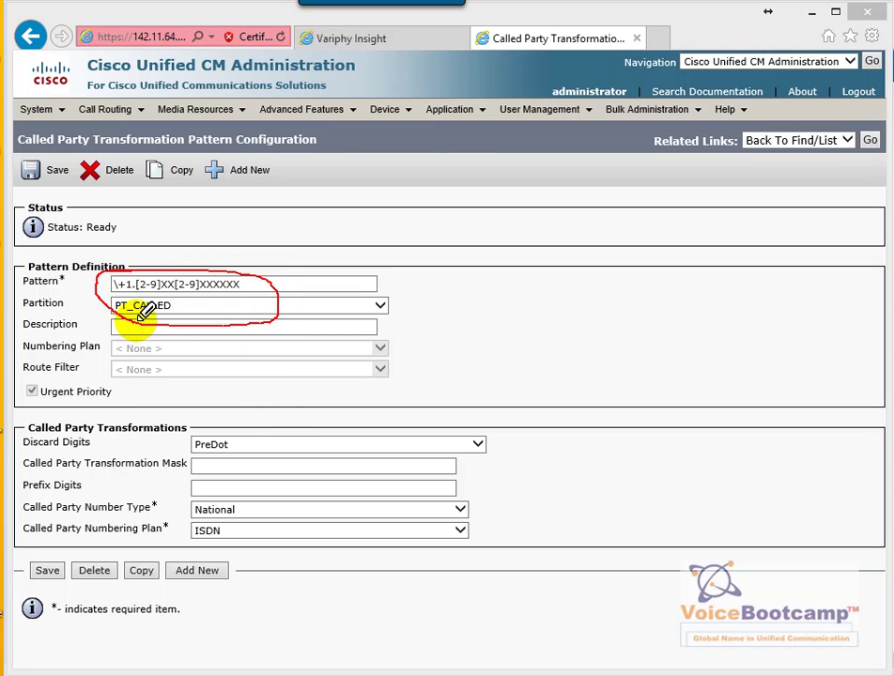
pyautogui.moveTo(219, 423)
pyautogui.mouseDown()
pyautogui.moveTo(243, 461)
pyautogui.moveTo(225, 420)
pyautogui.moveTo(188, 425)
pyautogui.mouseUp()
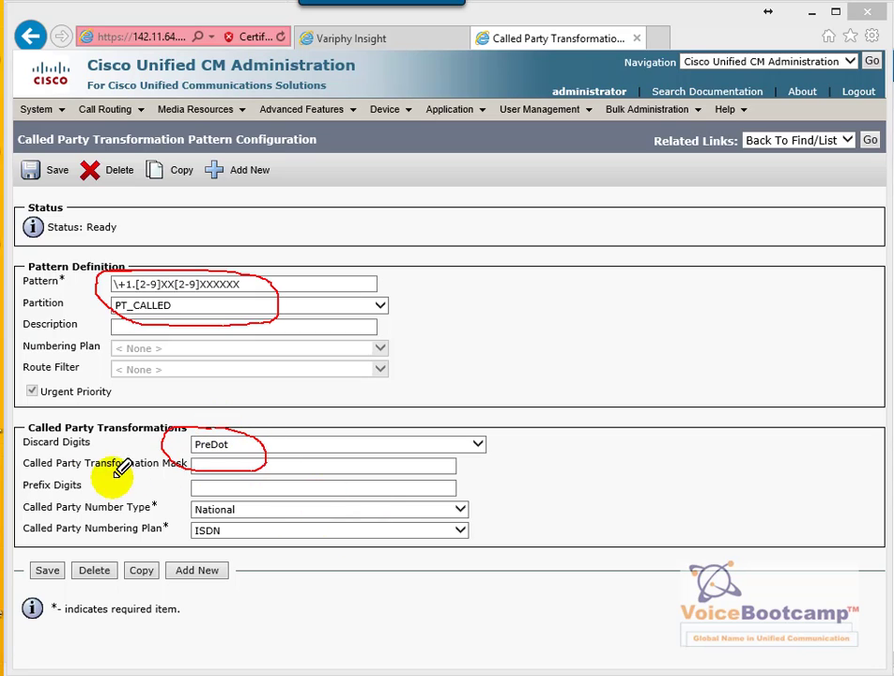
pyautogui.moveTo(226, 503)
pyautogui.mouseDown()
pyautogui.moveTo(186, 498)
pyautogui.moveTo(258, 540)
pyautogui.moveTo(253, 503)
pyautogui.mouseUp()
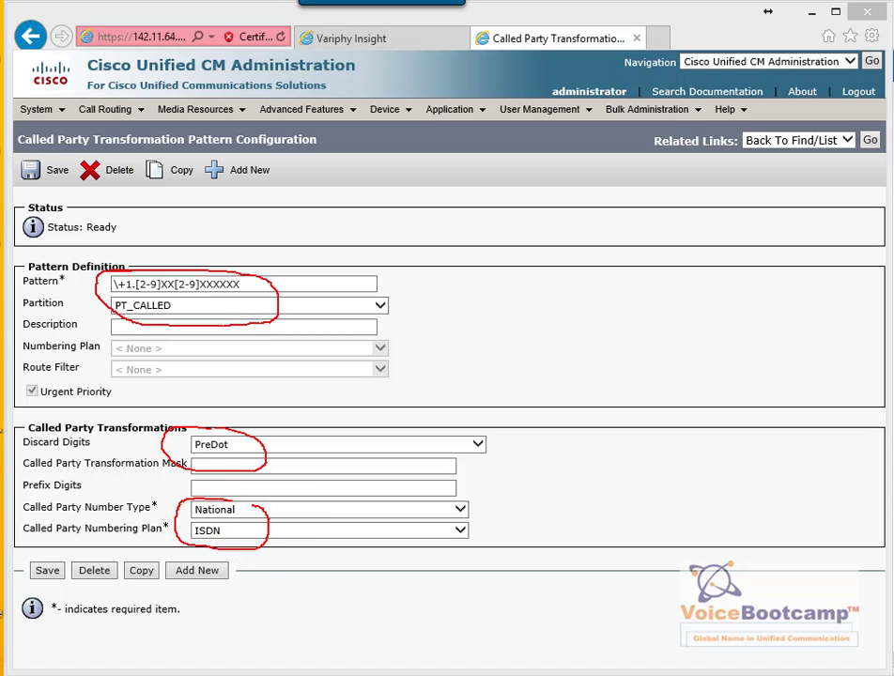
pyautogui.press('Escape')
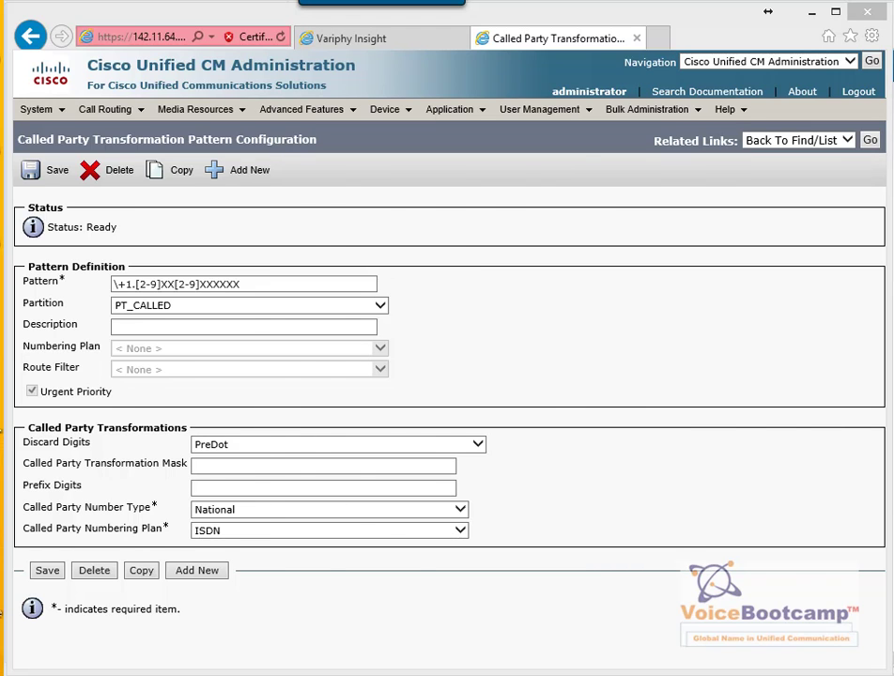
# Clear the HQ router terminal's screen and scrollback, then select the old dial string in phone control
pyautogui.hotkey('alt', 'Tab')
pyautogui.click(63, 39)
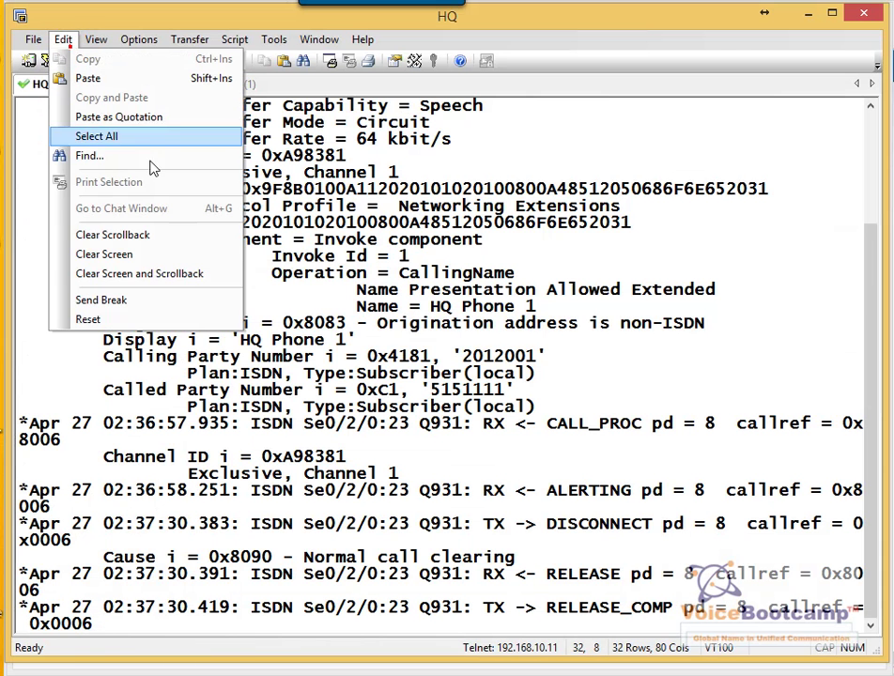
pyautogui.click(195, 273)
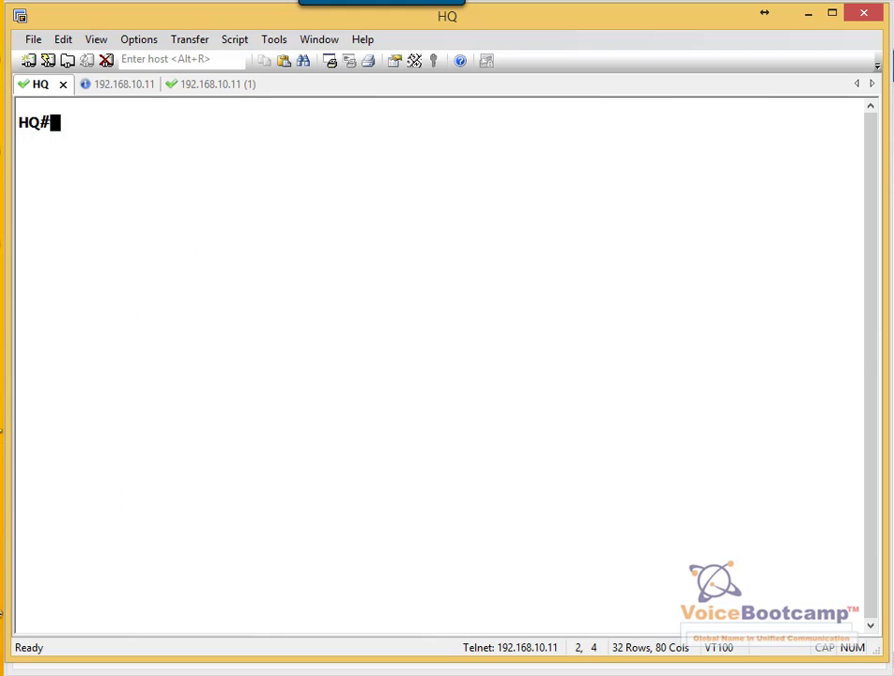
pyautogui.hotkey('alt', 'Tab')
pyautogui.click(330, 643)
pyautogui.click(448, 649)
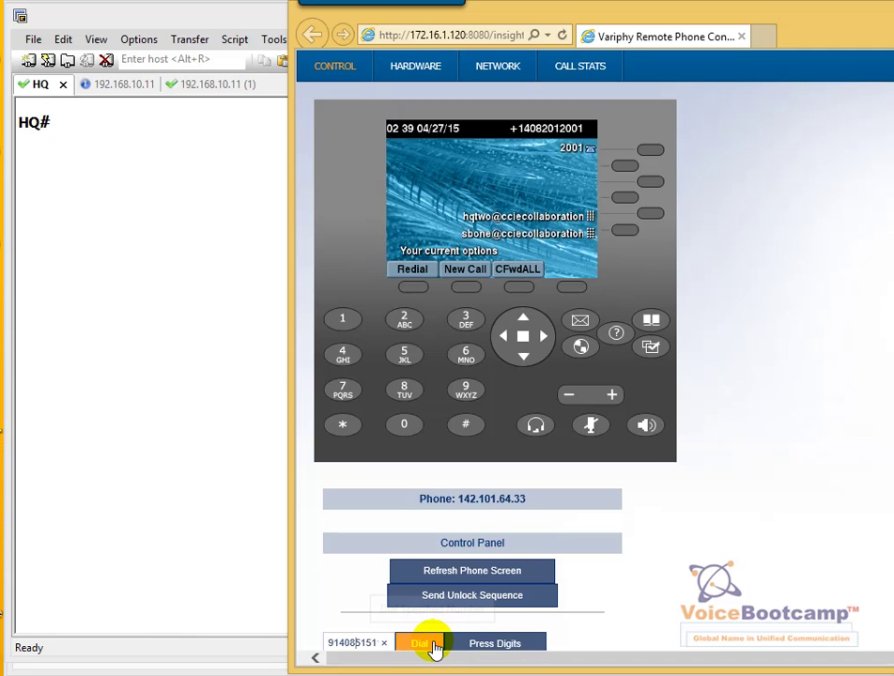
pyautogui.click(434, 646)
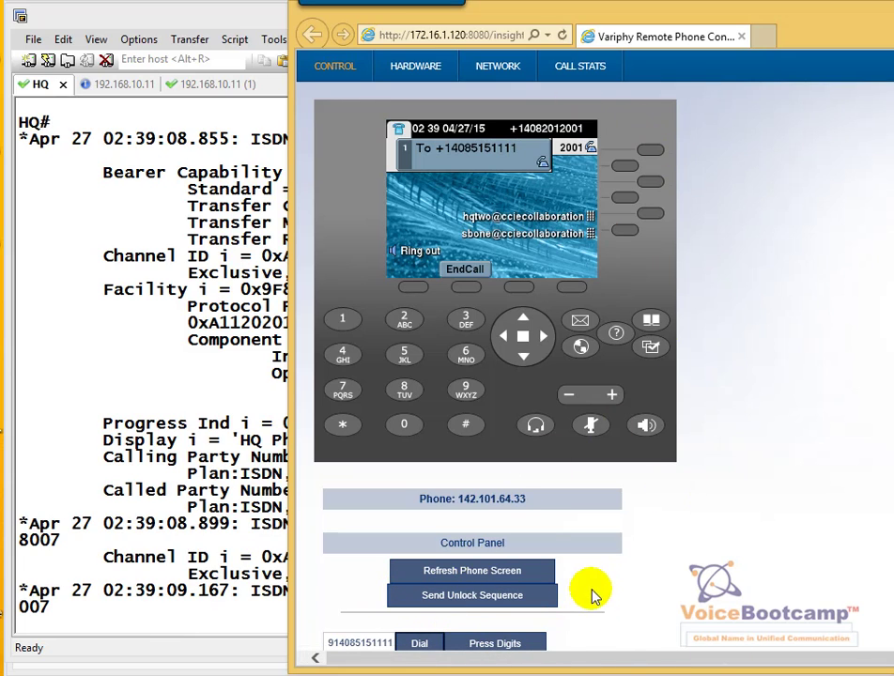
pyautogui.click(256, 514)
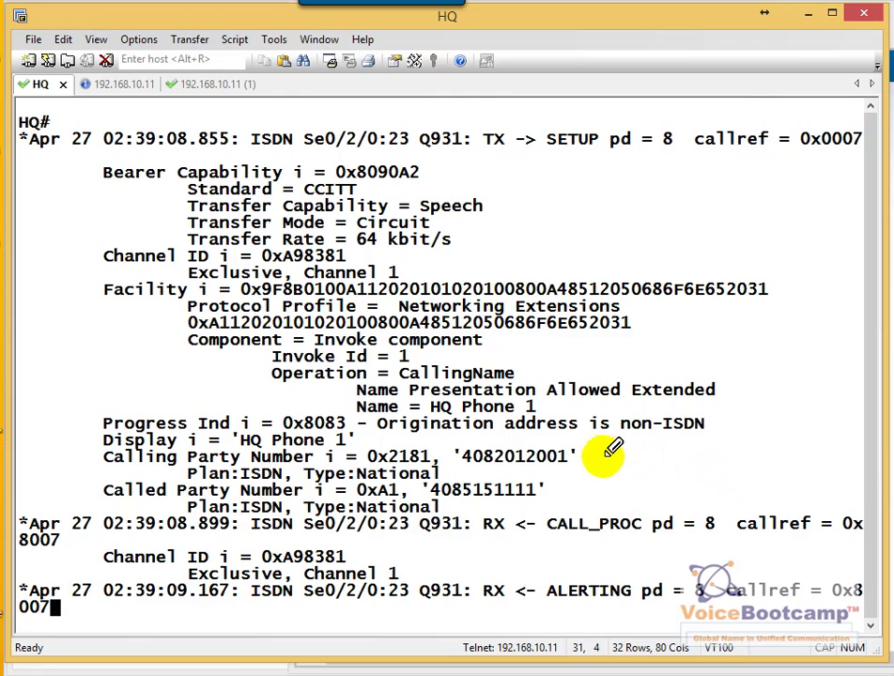
pyautogui.moveTo(526, 404)
pyautogui.mouseDown()
pyautogui.moveTo(432, 377)
pyautogui.moveTo(535, 395)
pyautogui.mouseUp()
pyautogui.moveTo(343, 421)
pyautogui.mouseDown()
pyautogui.moveTo(236, 416)
pyautogui.moveTo(343, 439)
pyautogui.moveTo(355, 432)
pyautogui.mouseUp()
pyautogui.moveTo(562, 447)
pyautogui.mouseDown()
pyautogui.moveTo(567, 464)
pyautogui.moveTo(499, 451)
pyautogui.mouseUp()
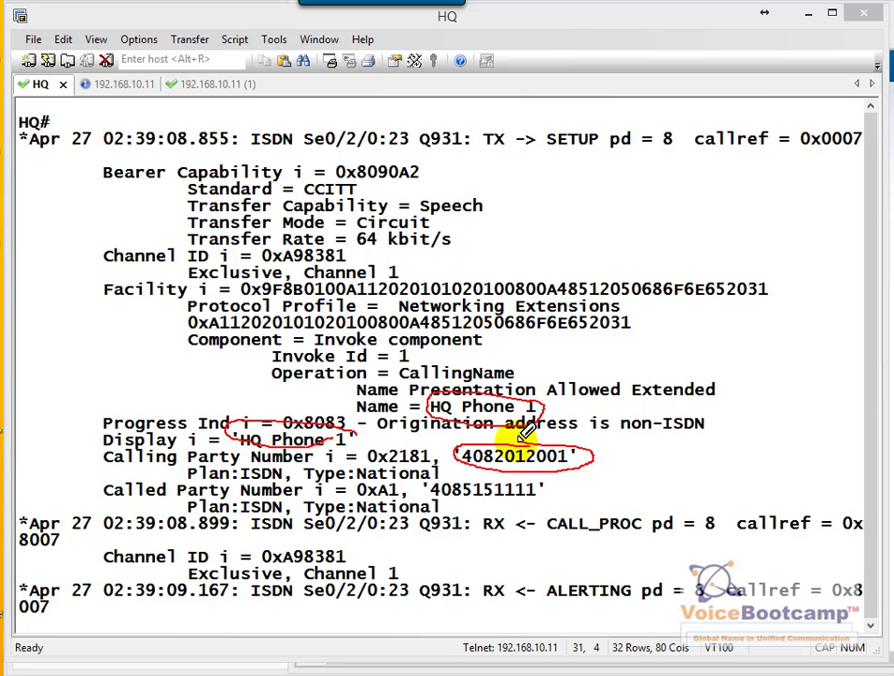
pyautogui.moveTo(427, 484)
pyautogui.mouseDown()
pyautogui.moveTo(536, 512)
pyautogui.moveTo(535, 493)
pyautogui.moveTo(432, 481)
pyautogui.mouseUp()
pyautogui.moveTo(362, 486)
pyautogui.mouseDown()
pyautogui.moveTo(242, 465)
pyautogui.moveTo(231, 473)
pyautogui.mouseUp()
pyautogui.moveTo(428, 522)
pyautogui.mouseDown()
pyautogui.moveTo(410, 527)
pyautogui.moveTo(434, 507)
pyautogui.mouseUp()
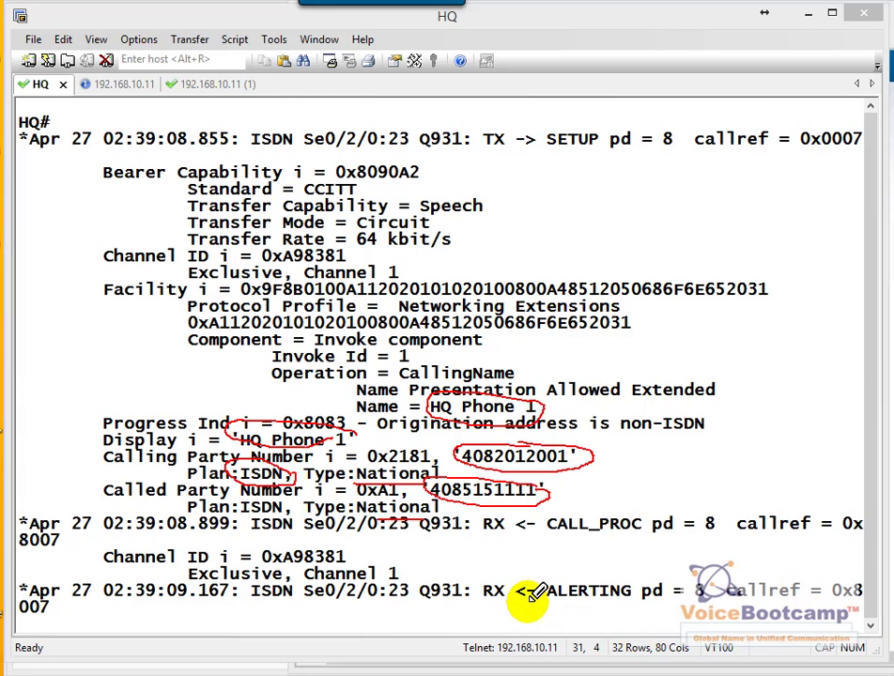
pyautogui.press('Escape')
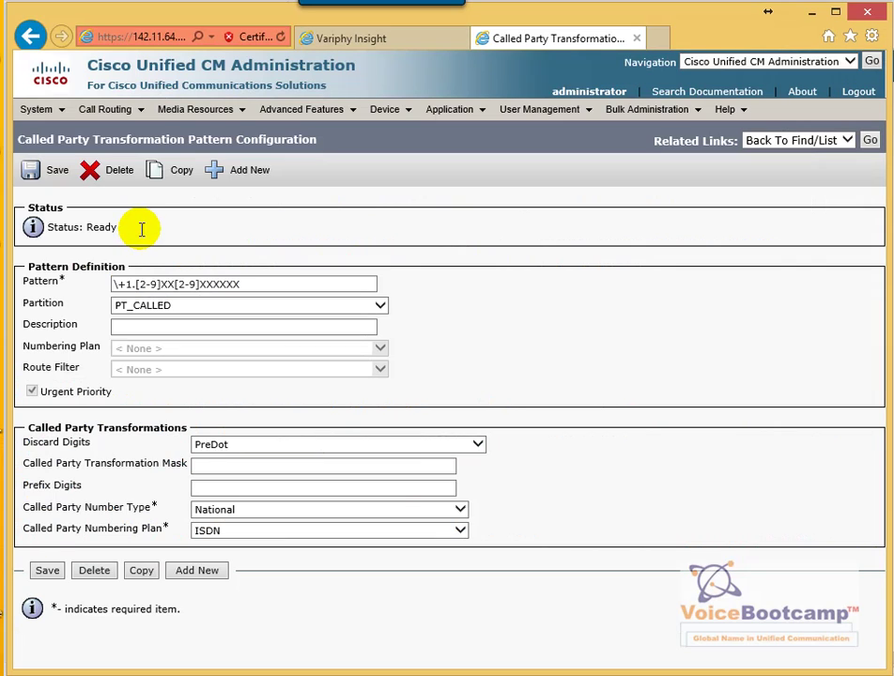
# List the four translation patterns and highlight the 9011.! pattern
pyautogui.moveTo(128, 111)
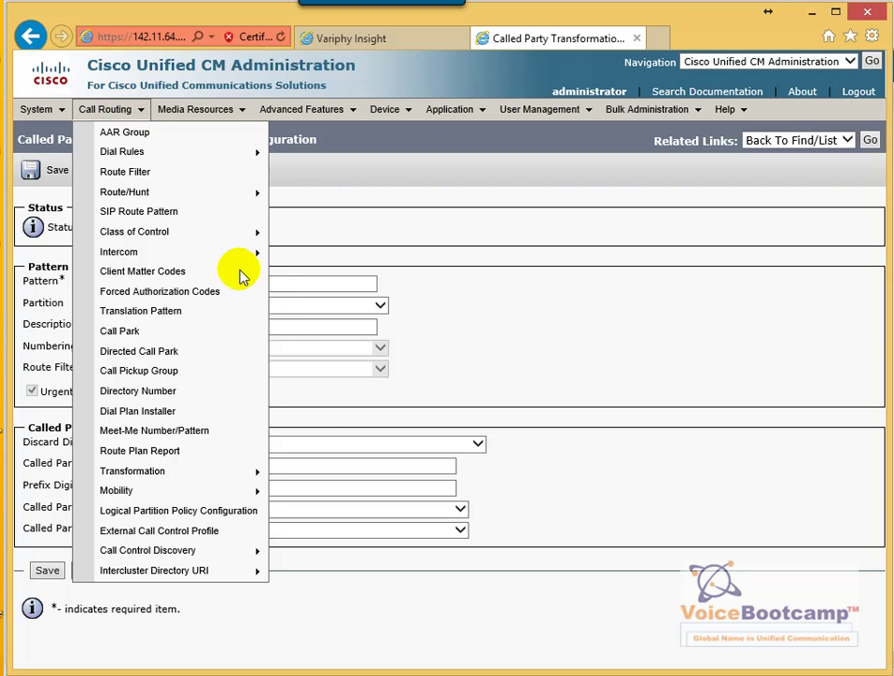
pyautogui.click(152, 316)
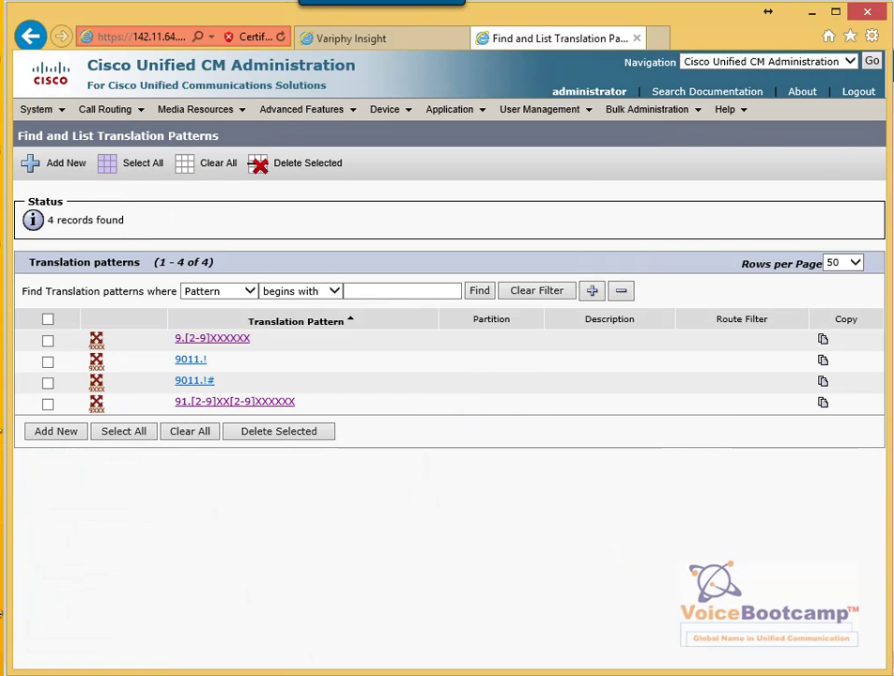
pyautogui.moveTo(215, 353)
pyautogui.mouseDown()
pyautogui.moveTo(175, 352)
pyautogui.moveTo(183, 389)
pyautogui.moveTo(231, 379)
pyautogui.moveTo(215, 346)
pyautogui.mouseUp()
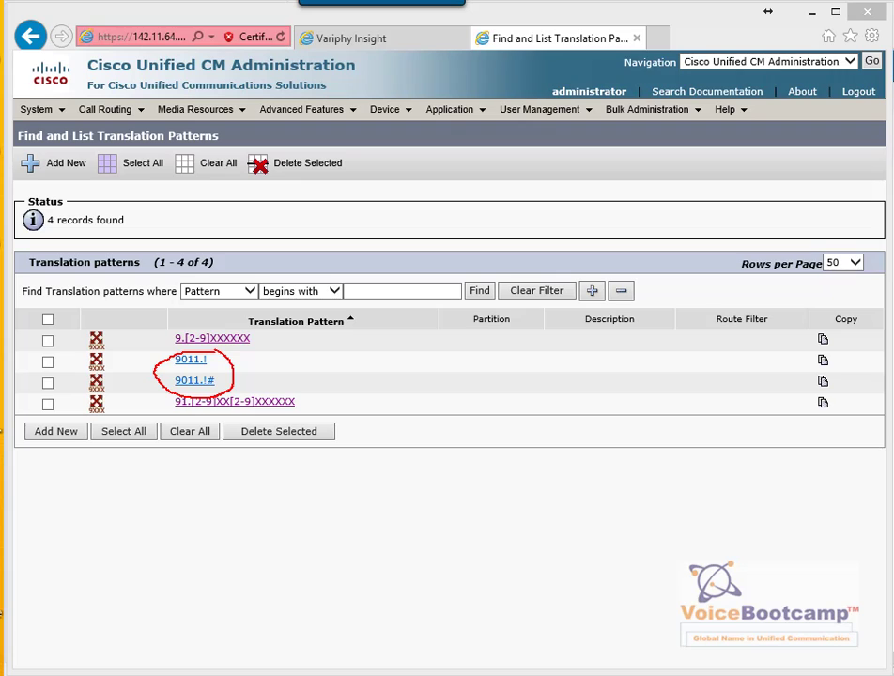
# Open the 9011.! translation pattern and note no partition, CSS_HQ_PSTN and outside dial tone
pyautogui.click(191, 360)
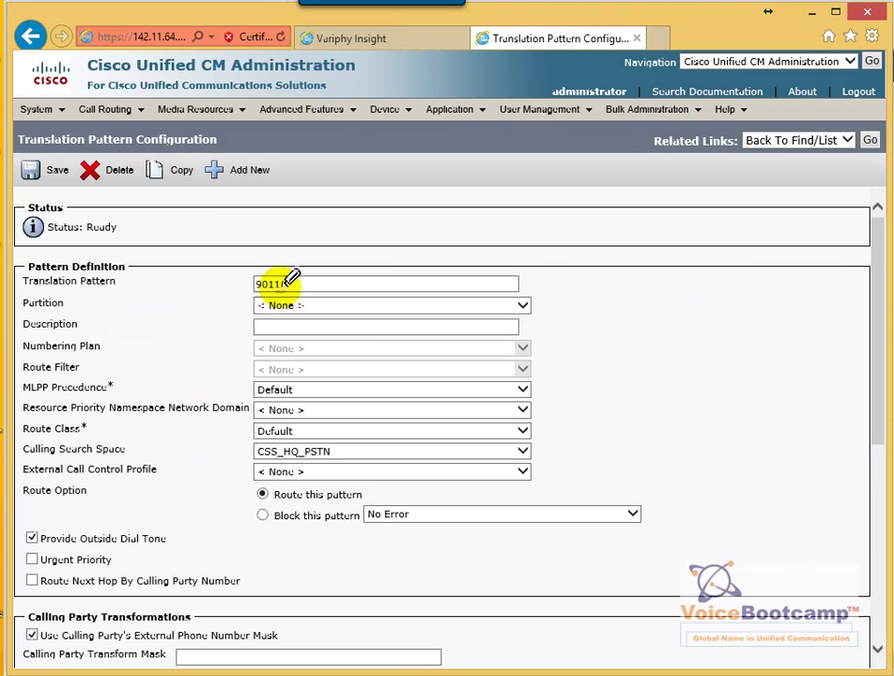
pyautogui.moveTo(294, 270)
pyautogui.mouseDown()
pyautogui.moveTo(303, 307)
pyautogui.moveTo(281, 270)
pyautogui.mouseUp()
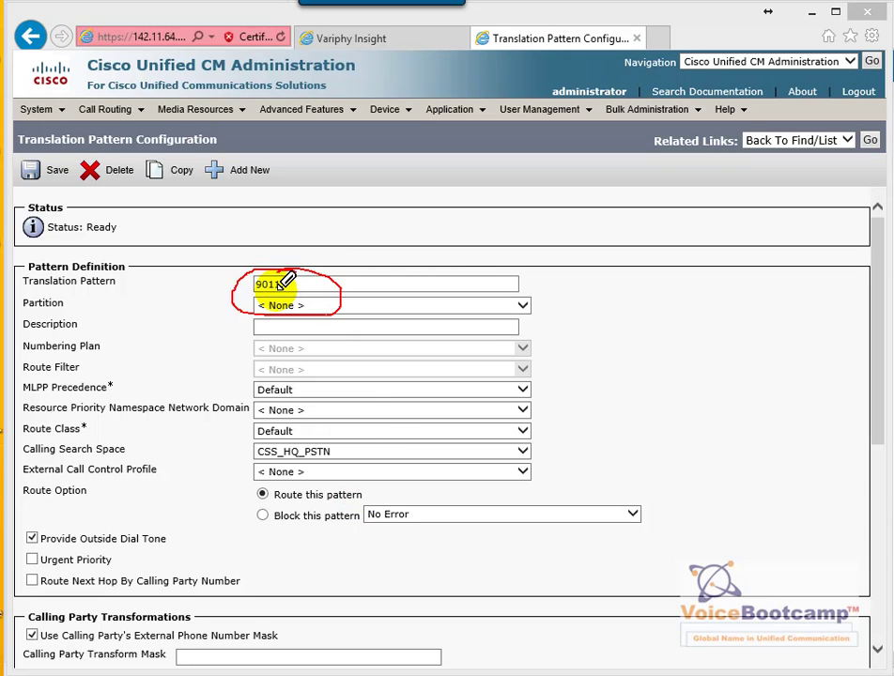
pyautogui.moveTo(279, 290); pyautogui.dragTo(255, 291)
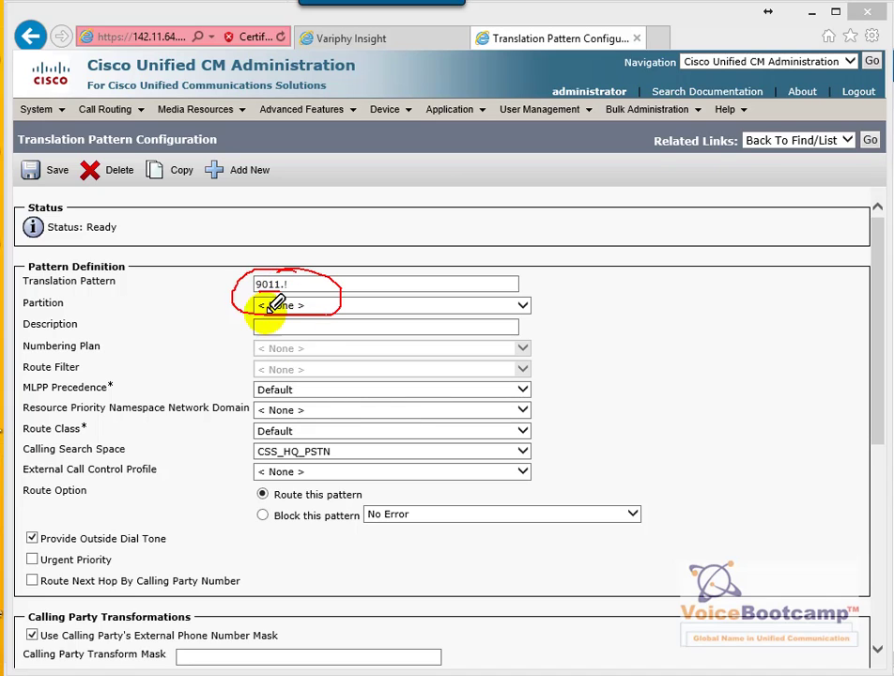
pyautogui.moveTo(349, 441); pyautogui.dragTo(332, 470)
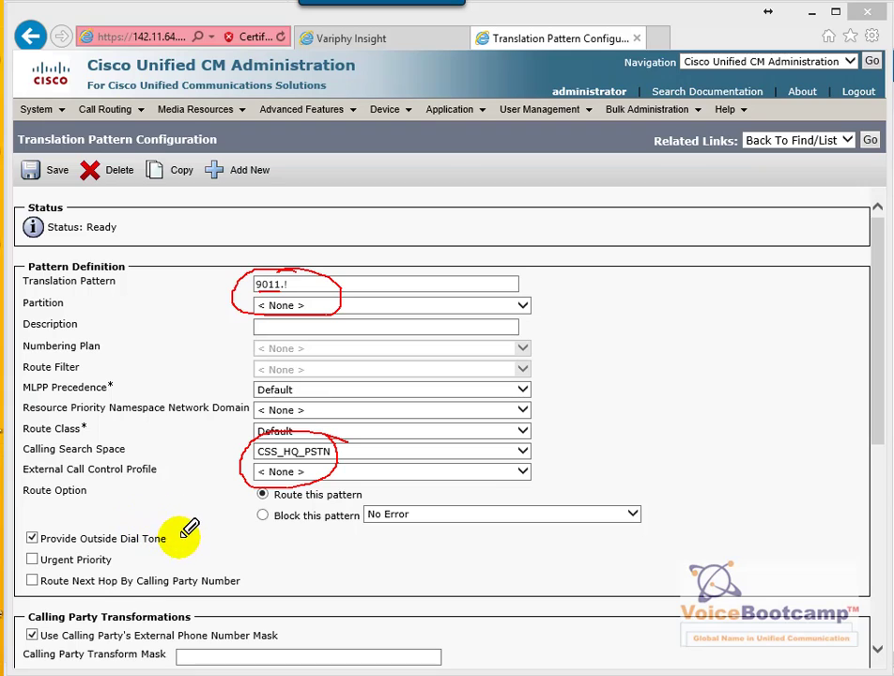
pyautogui.moveTo(184, 537)
pyautogui.mouseDown()
pyautogui.moveTo(107, 515)
pyautogui.moveTo(20, 531)
pyautogui.moveTo(118, 558)
pyautogui.moveTo(181, 515)
pyautogui.mouseUp()
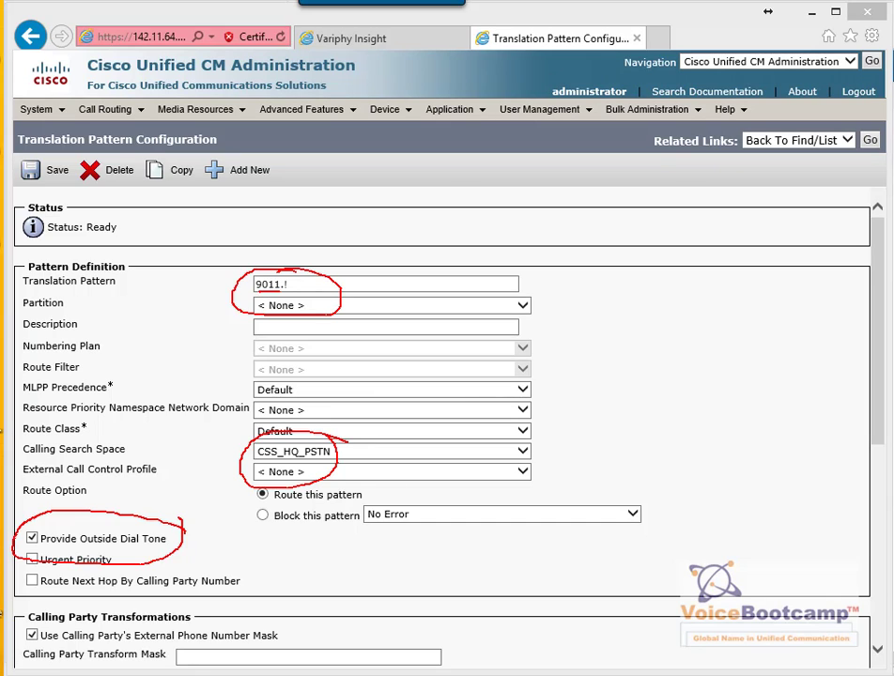
pyautogui.hotkey('alt', 'Tab')
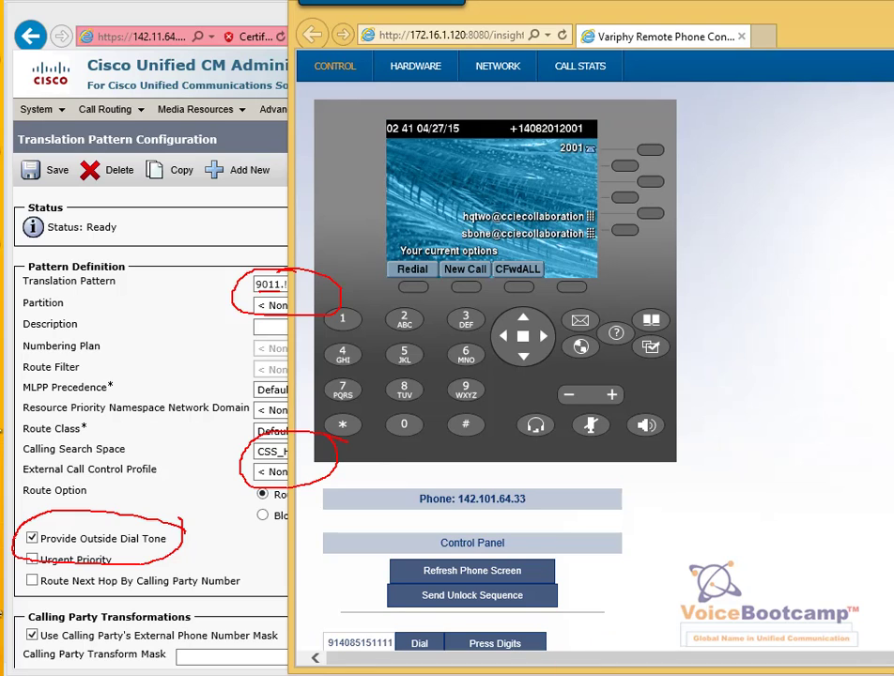
pyautogui.moveTo(588, 111)
pyautogui.mouseDown()
pyautogui.moveTo(526, 113)
pyautogui.moveTo(618, 120)
pyautogui.mouseUp()
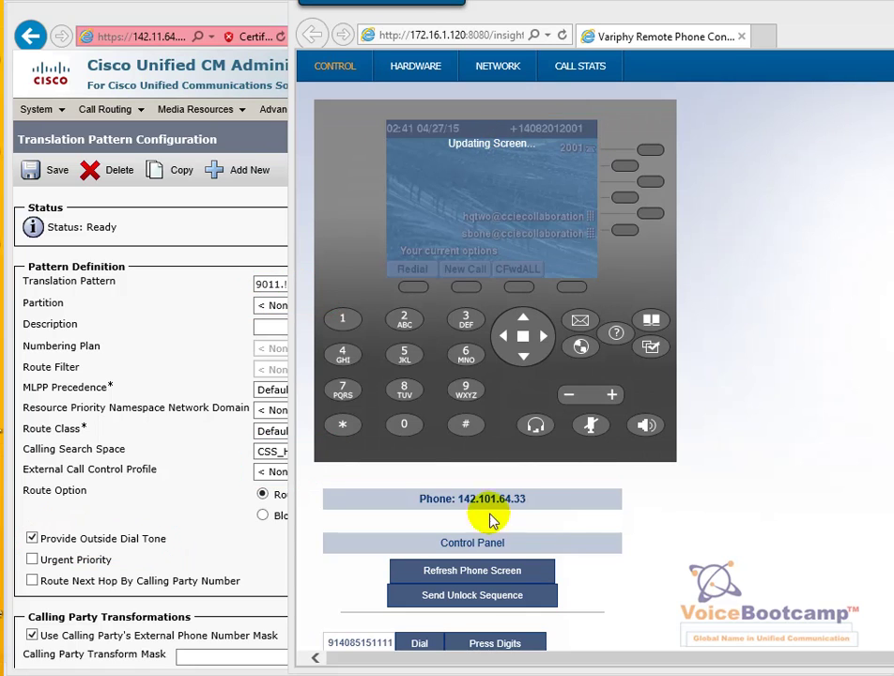
pyautogui.click(193, 387)
# Check the 9011.! transformations: calling name Allowed, International, ISDN; called digits discarded PreDot
pyautogui.scroll(-3, 219, 385)
pyautogui.scroll(-5, 219, 387)
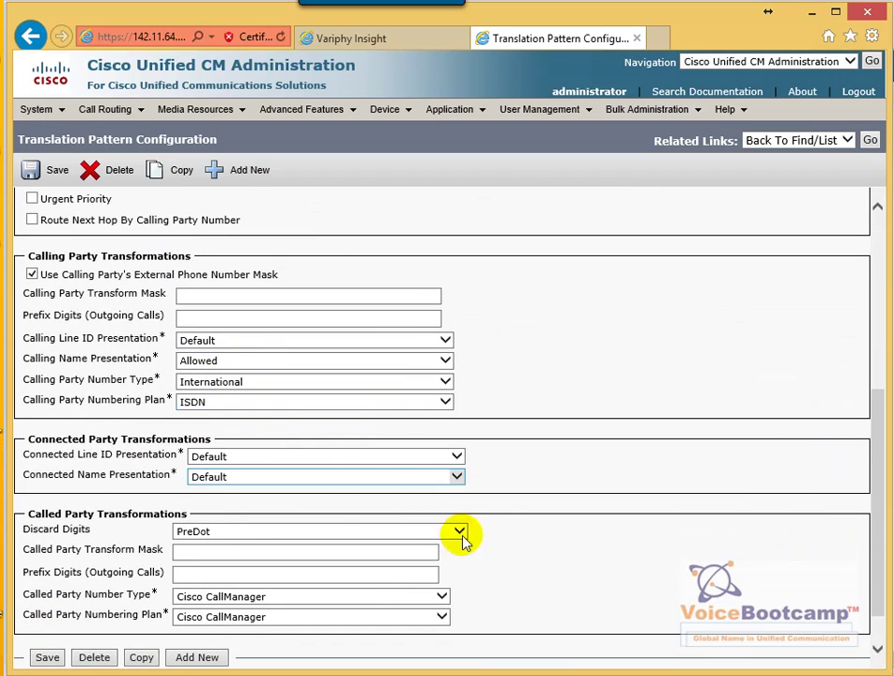
pyautogui.moveTo(236, 344)
pyautogui.mouseDown()
pyautogui.moveTo(186, 340)
pyautogui.moveTo(213, 405)
pyautogui.moveTo(252, 340)
pyautogui.mouseUp()
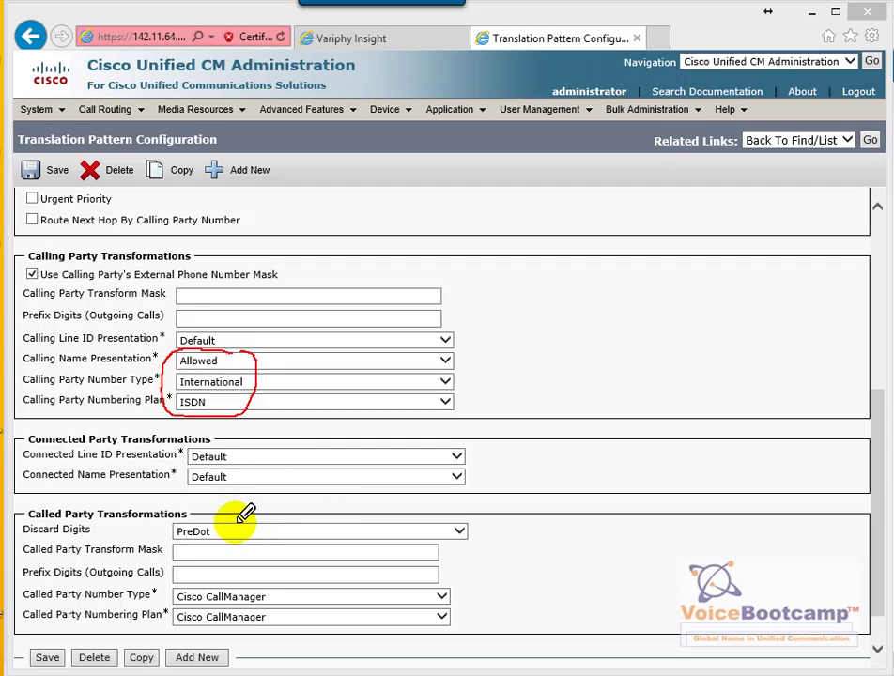
pyautogui.moveTo(222, 510)
pyautogui.mouseDown()
pyautogui.moveTo(178, 537)
pyautogui.moveTo(235, 512)
pyautogui.mouseUp()
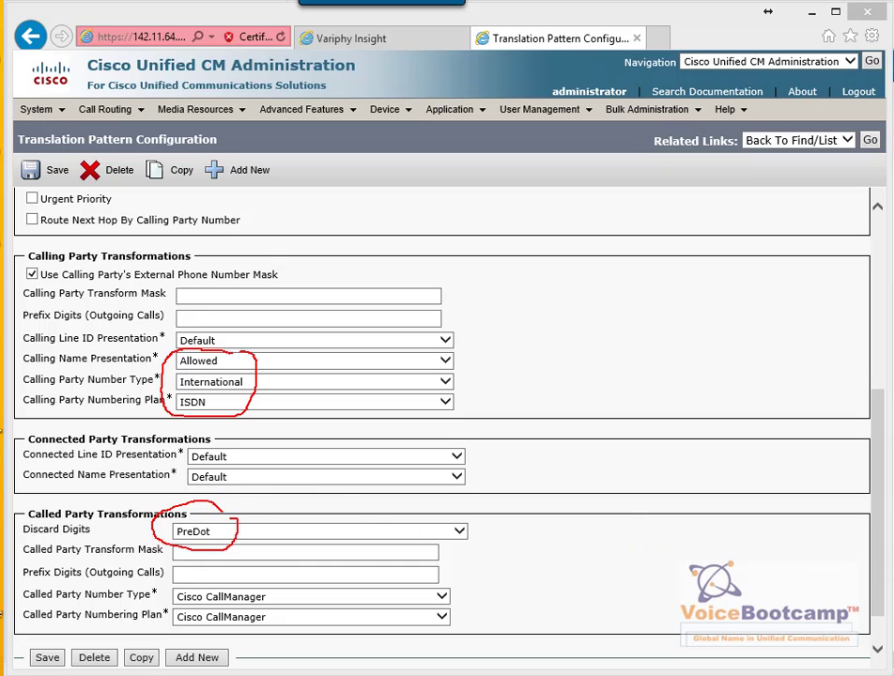
pyautogui.press('Escape')
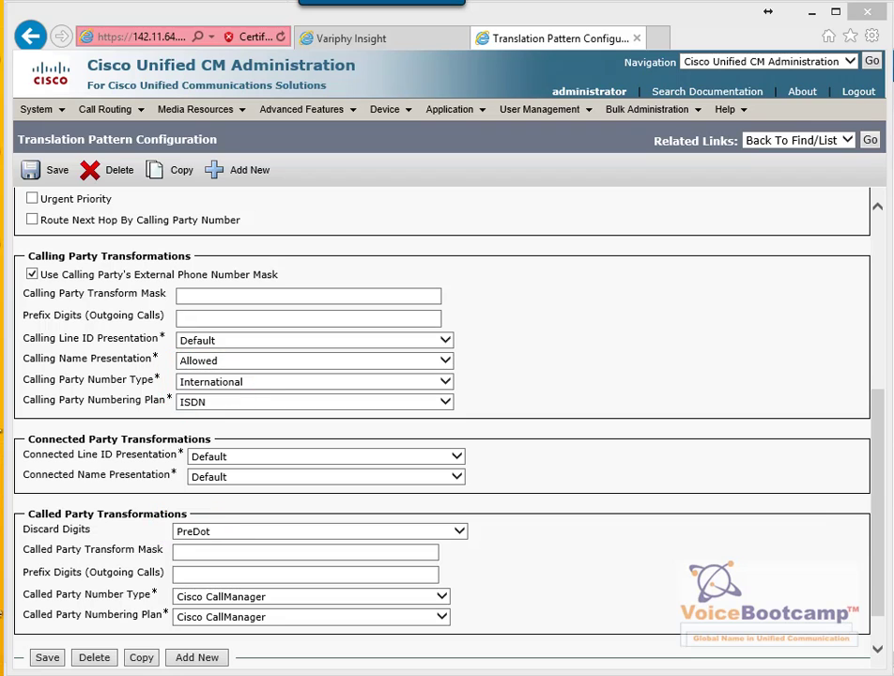
pyautogui.click(97, 109)
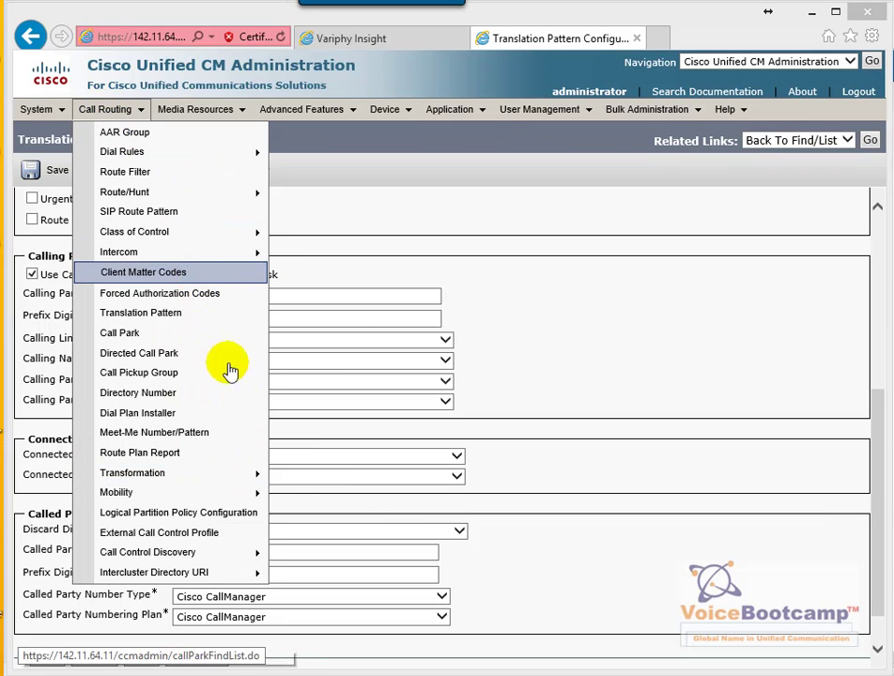
# Open the \+.! pattern in PT_CALLED and mark its PreDot discard and International/ISDN settings
pyautogui.moveTo(239, 469)
pyautogui.moveTo(460, 477)
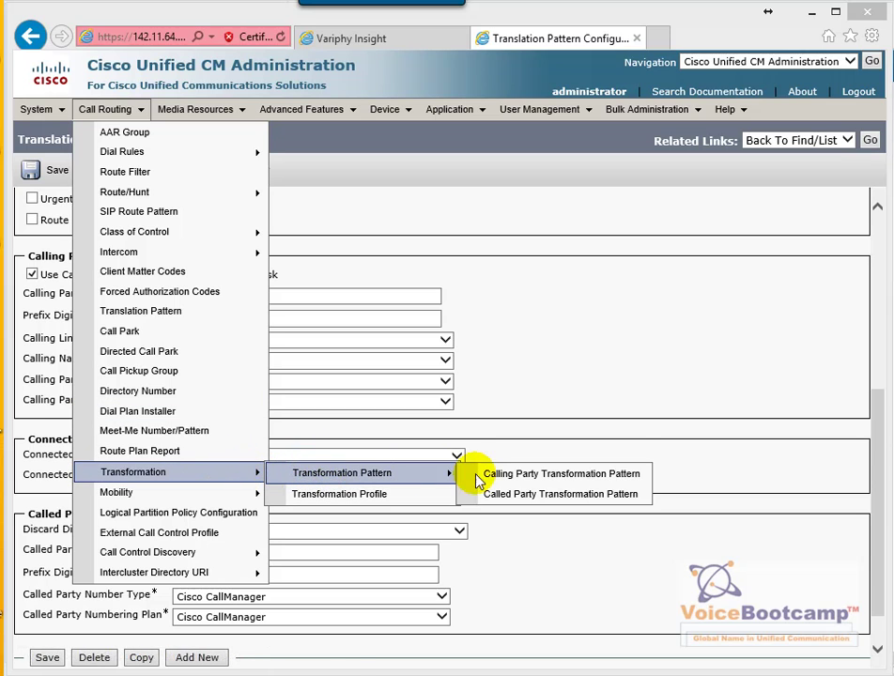
pyautogui.click(512, 497)
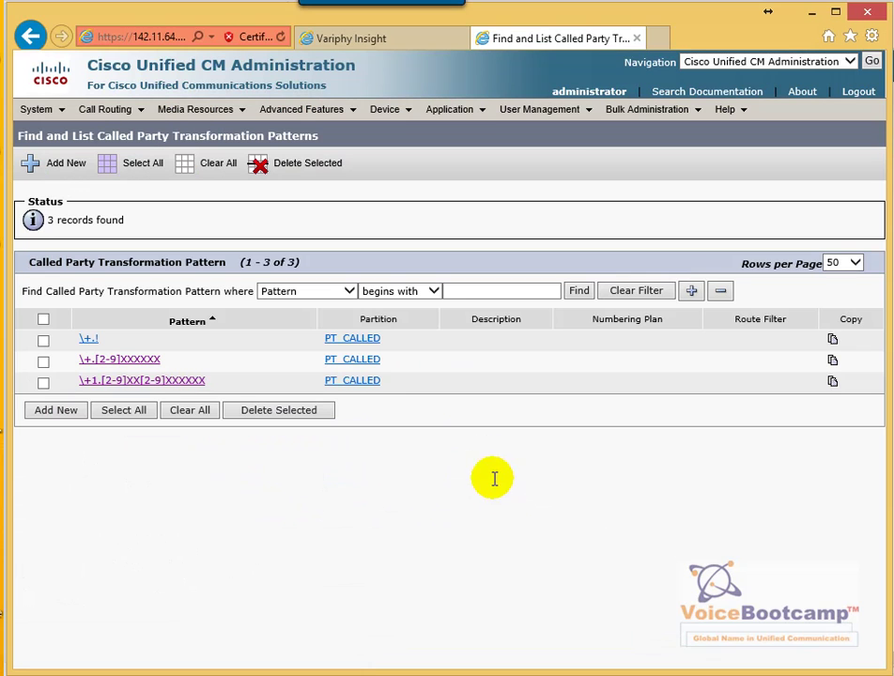
pyautogui.click(87, 341)
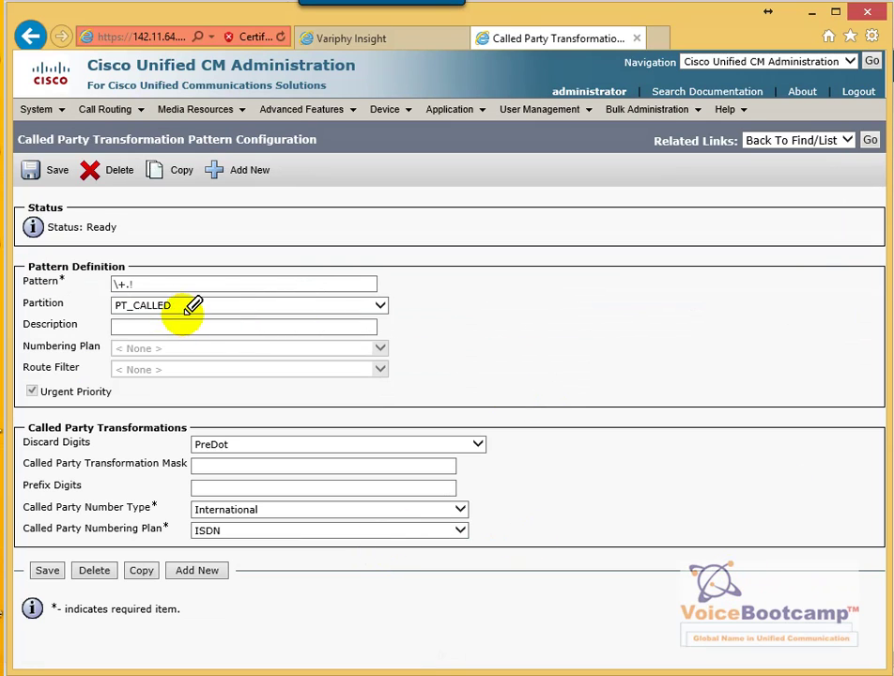
pyautogui.moveTo(170, 279)
pyautogui.mouseDown()
pyautogui.moveTo(90, 297)
pyautogui.moveTo(199, 293)
pyautogui.mouseUp()
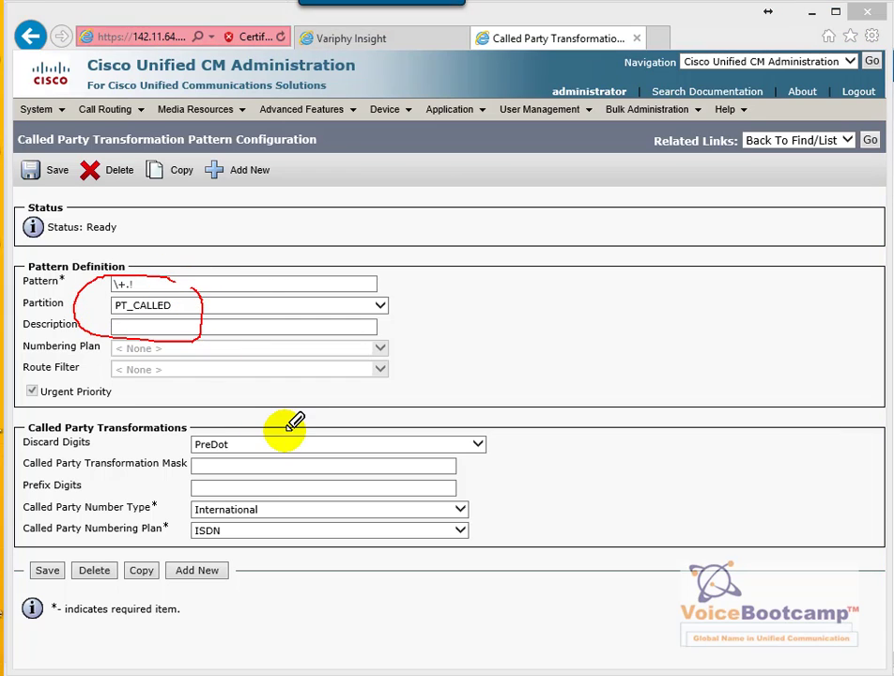
pyautogui.moveTo(229, 425)
pyautogui.mouseDown()
pyautogui.moveTo(212, 473)
pyautogui.moveTo(244, 415)
pyautogui.mouseUp()
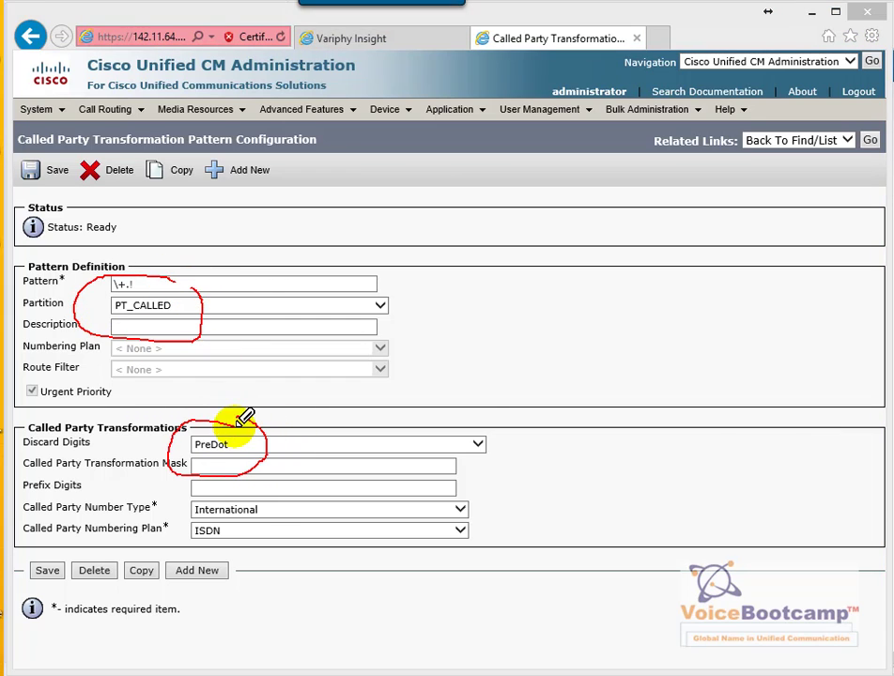
pyautogui.moveTo(270, 495)
pyautogui.mouseDown()
pyautogui.moveTo(173, 529)
pyautogui.moveTo(280, 490)
pyautogui.mouseUp()
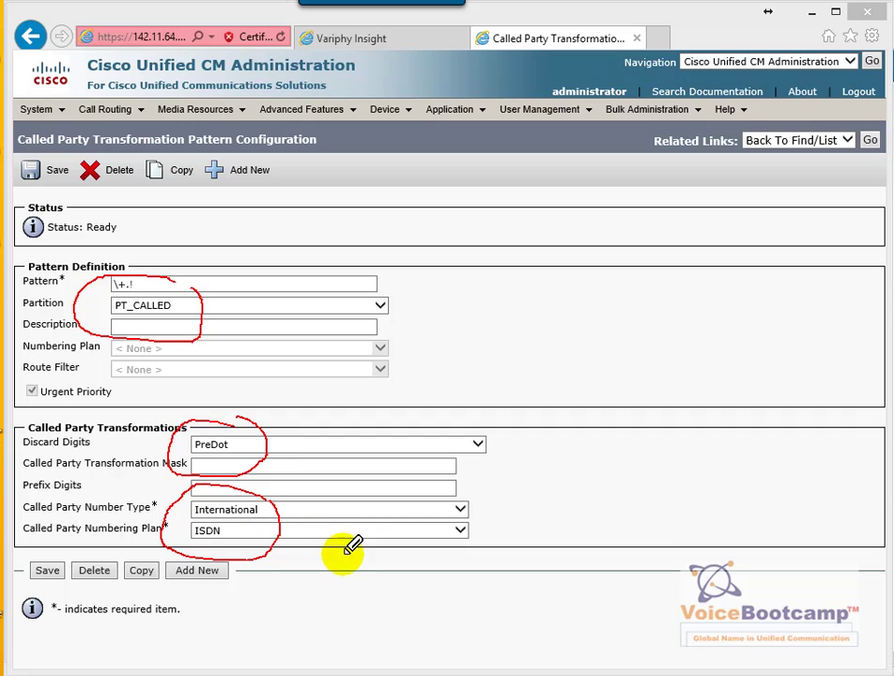
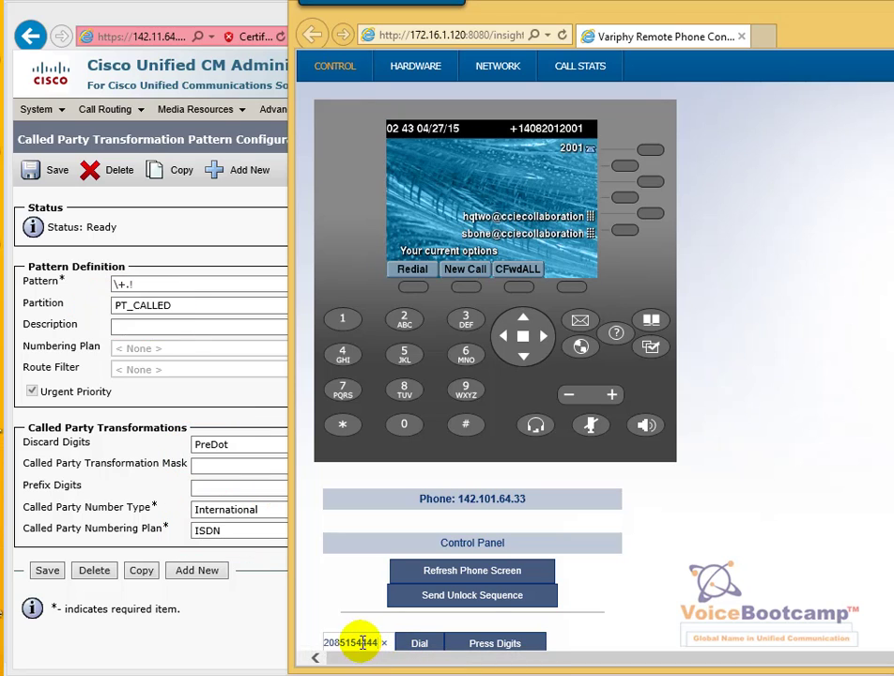
# Dial the international test number from the remote-controlled phone in Variphy
pyautogui.click(408, 648)
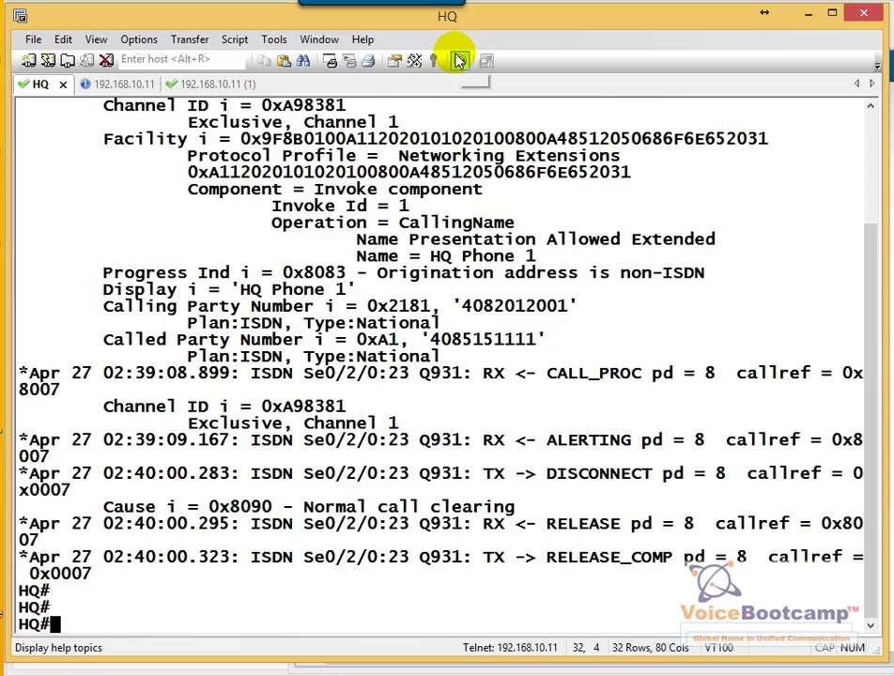
# Check the HQ router terminal for new ISDN debug output, then return to the CUCM translation patterns list
pyautogui.press('Return')
pyautogui.press('Return')
pyautogui.press('Return')
pyautogui.press('Return')
pyautogui.press('Return')
pyautogui.press('Return')
pyautogui.press('Return')
pyautogui.press('Return')
pyautogui.press('Return')
pyautogui.press('Return')
pyautogui.press('Return')
pyautogui.press('Return')
pyautogui.press('Return')
pyautogui.press('Return')
pyautogui.press('Return')
pyautogui.press('Return')
pyautogui.press('Return')
pyautogui.press('Return')
pyautogui.press('Return')
pyautogui.press('Return')
pyautogui.press('Return')
pyautogui.press('Return')
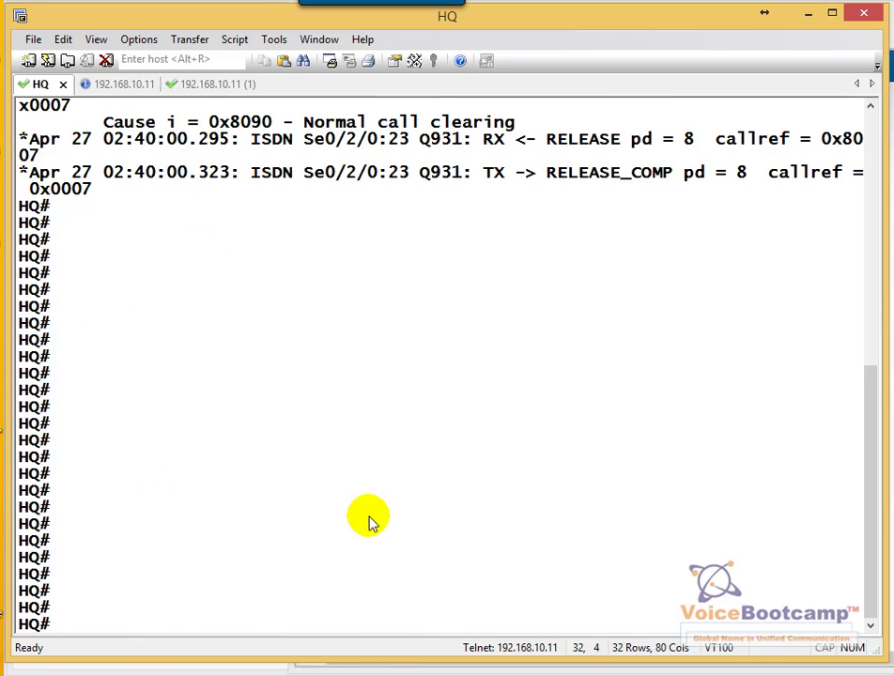
pyautogui.hotkey('alt', 'Tab')
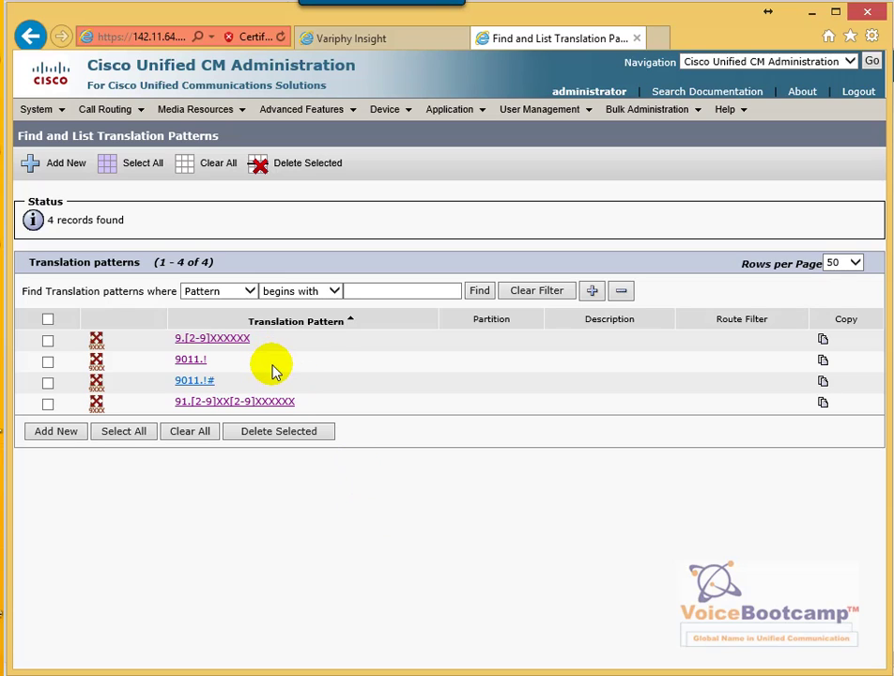
# Give the 9011.! translation pattern a + called party prefix, save it, and return to the list
pyautogui.click(187, 361)
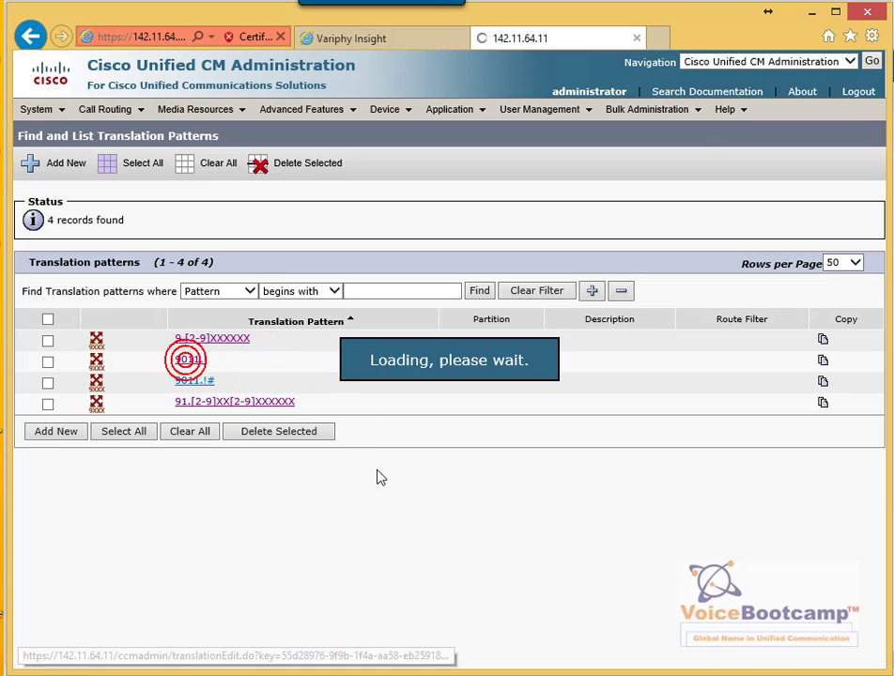
pyautogui.scroll(-4, 385, 495)
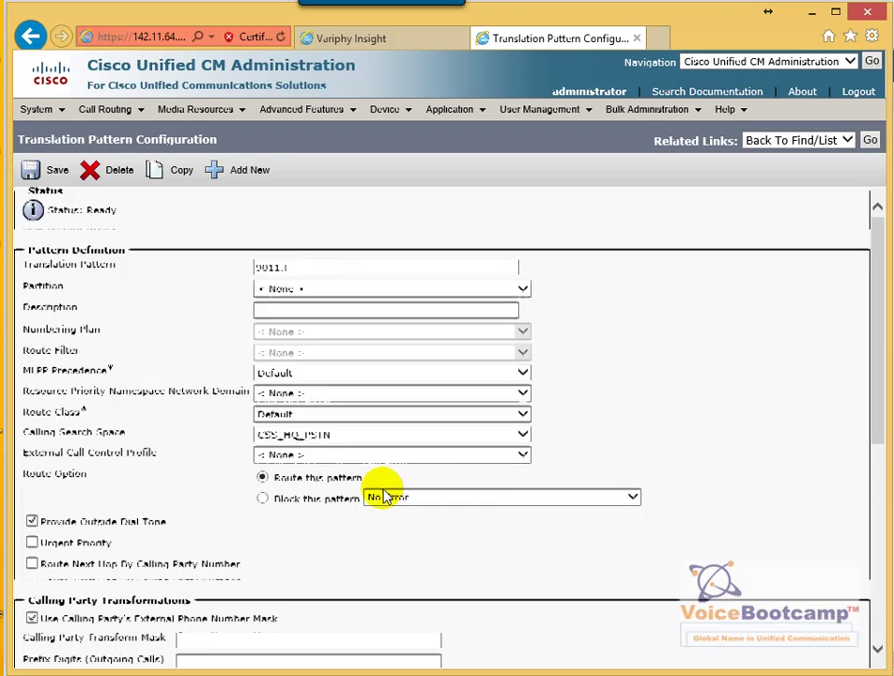
pyautogui.click(268, 575)
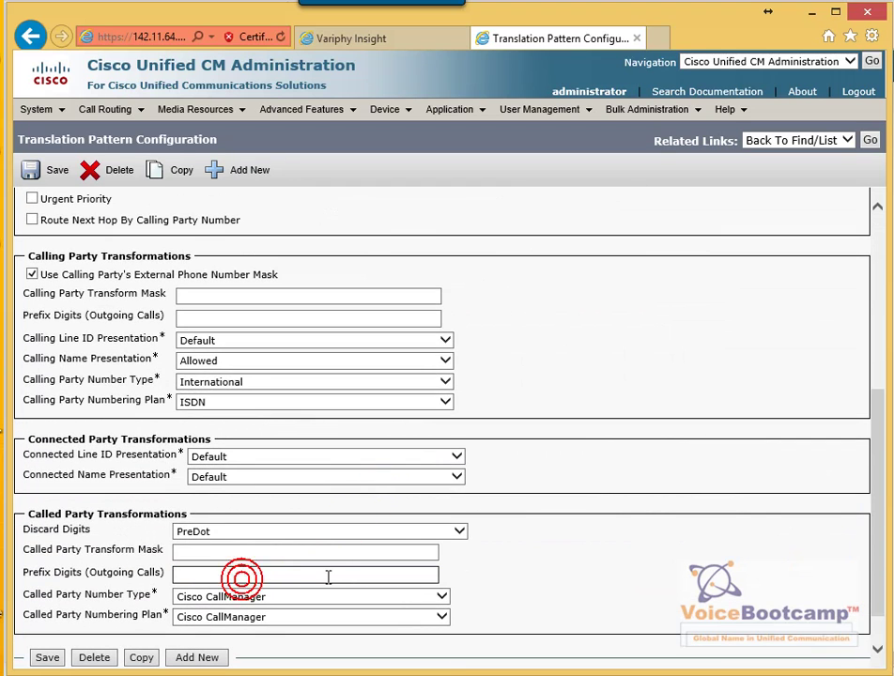
pyautogui.write('+')
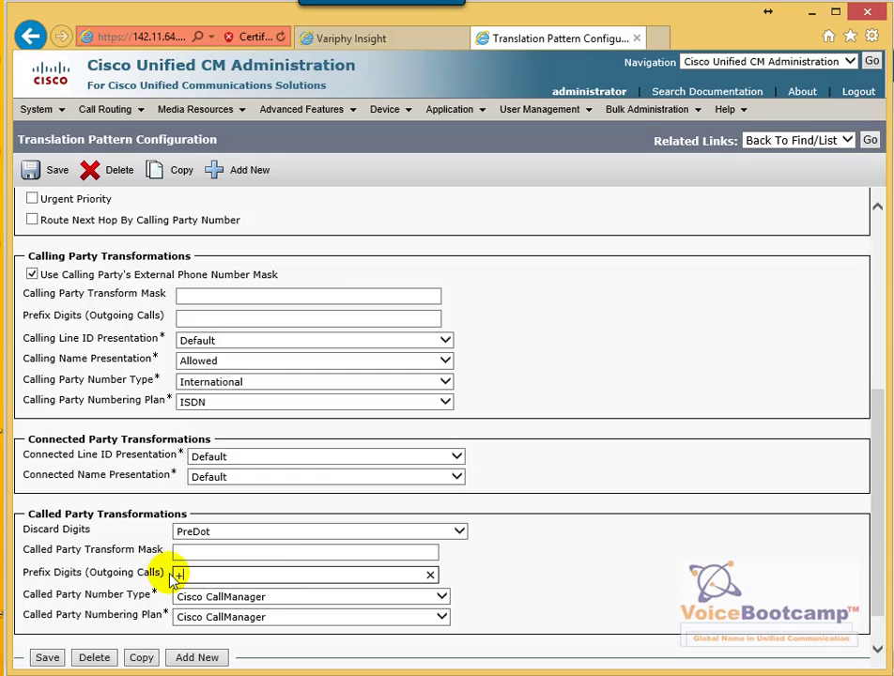
pyautogui.moveTo(176, 578); pyautogui.dragTo(26, 576)
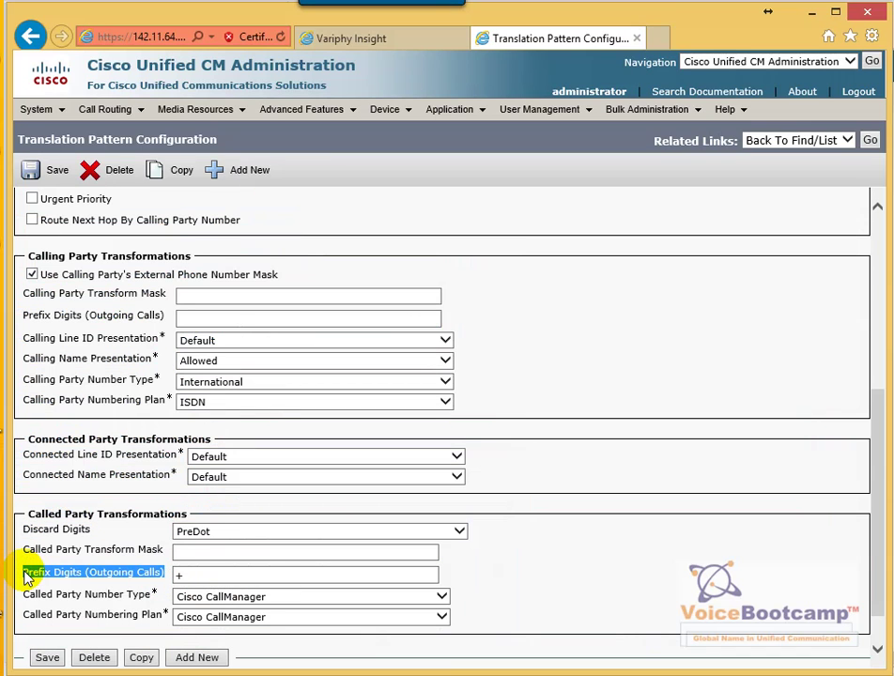
pyautogui.doubleClick(198, 575)
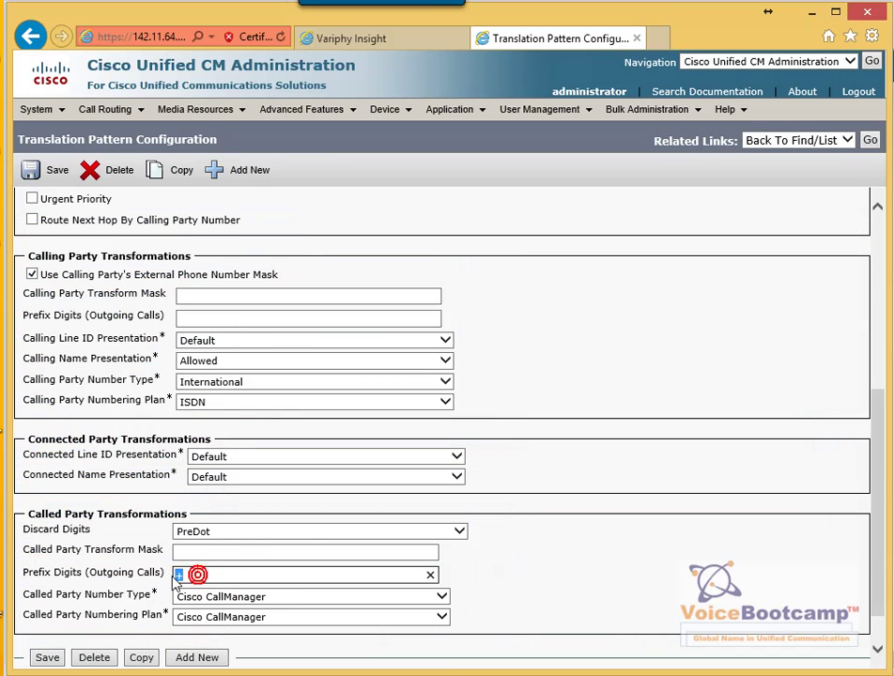
pyautogui.click(45, 660)
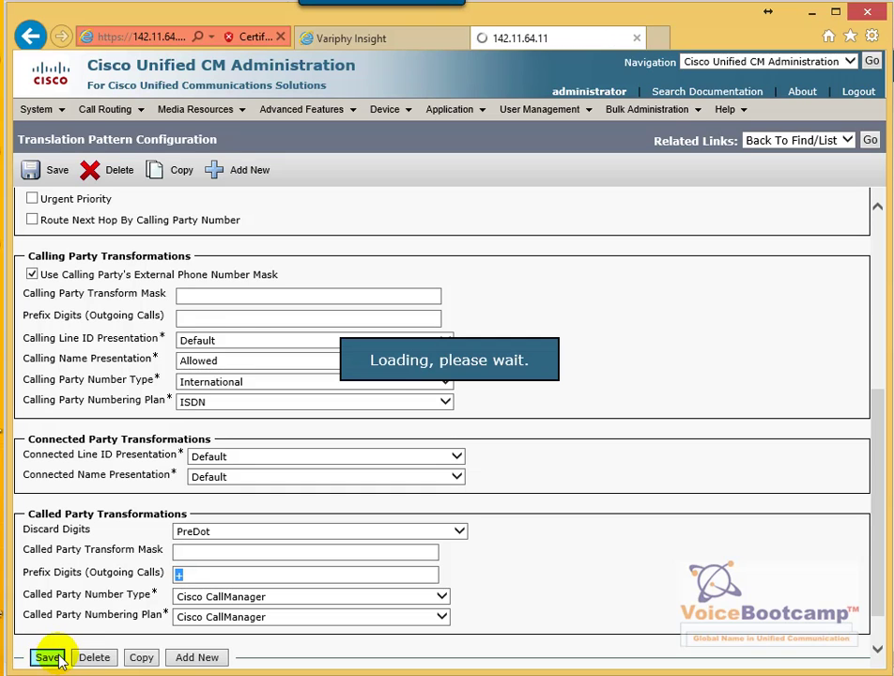
pyautogui.click(869, 140)
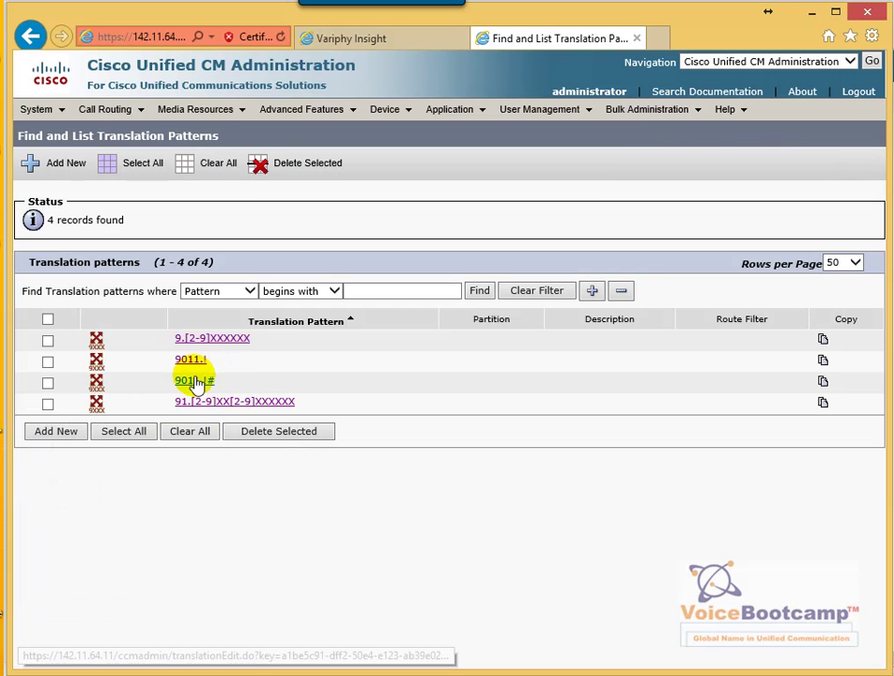
# Set + as the outgoing called party prefix digits on the 9011.!# pattern and save
pyautogui.click(194, 381)
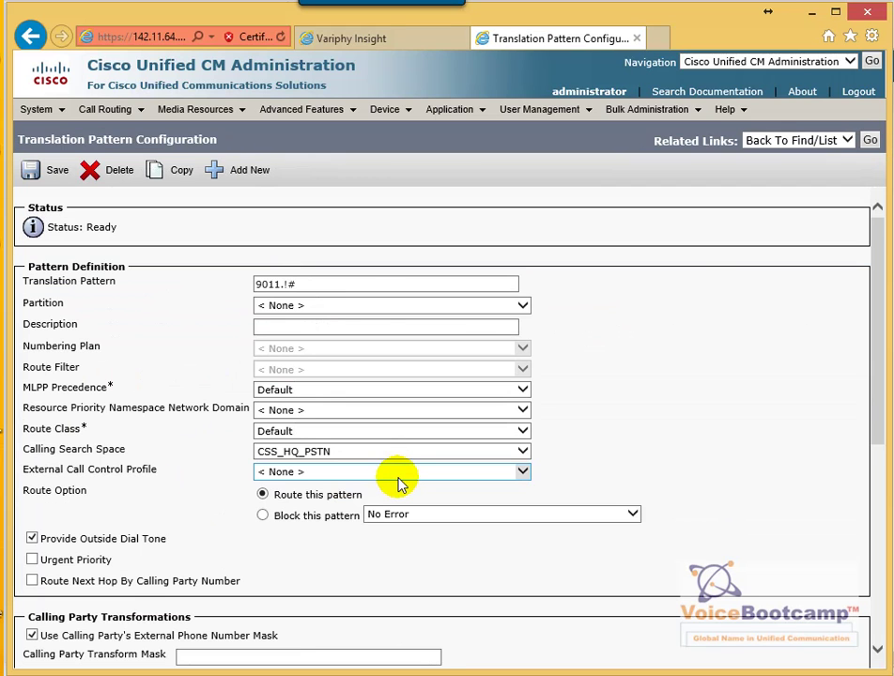
pyautogui.scroll(-5, 399, 481)
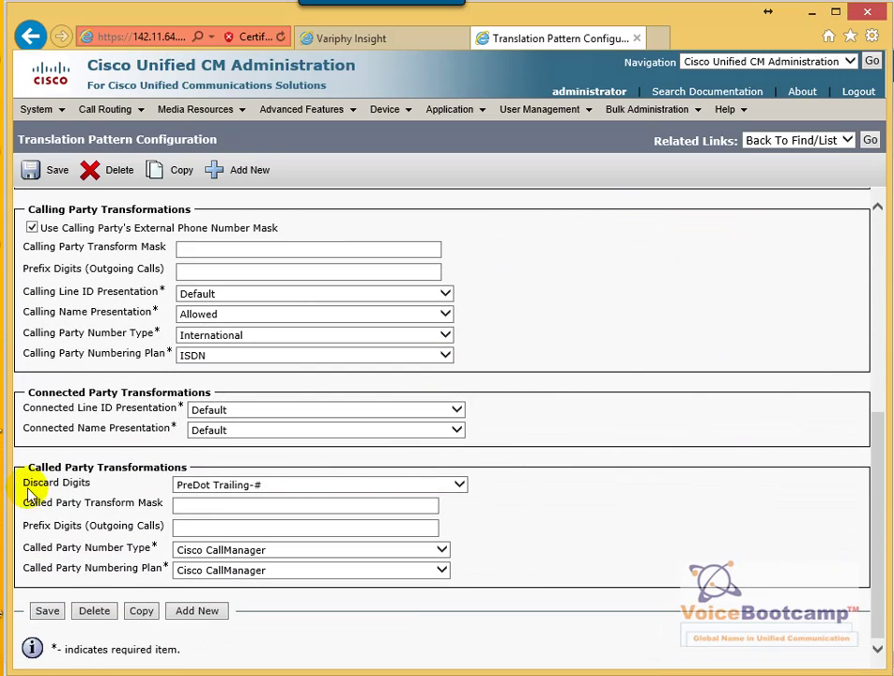
pyautogui.moveTo(23, 483); pyautogui.dragTo(251, 500)
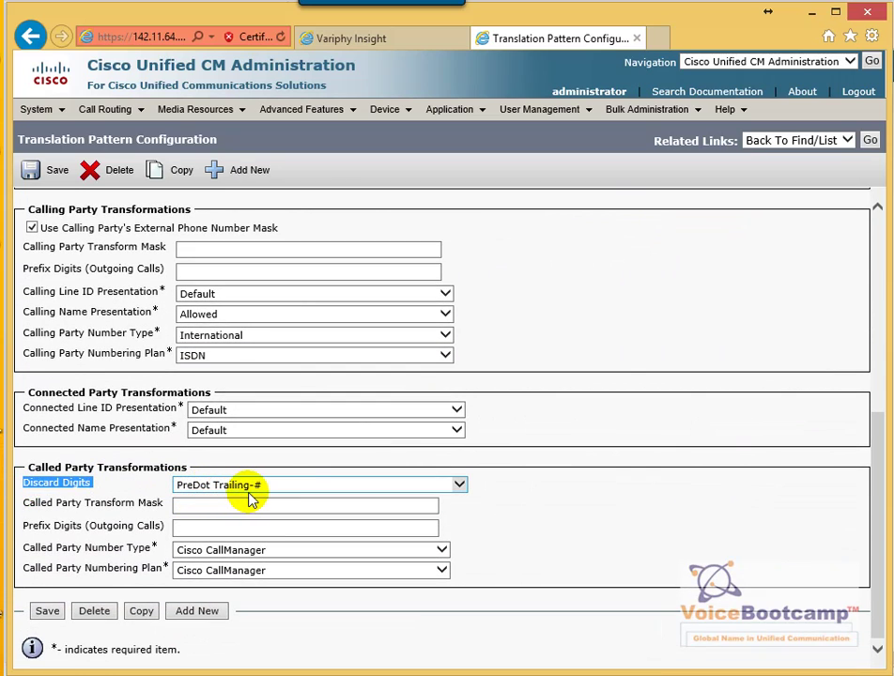
pyautogui.click(208, 529)
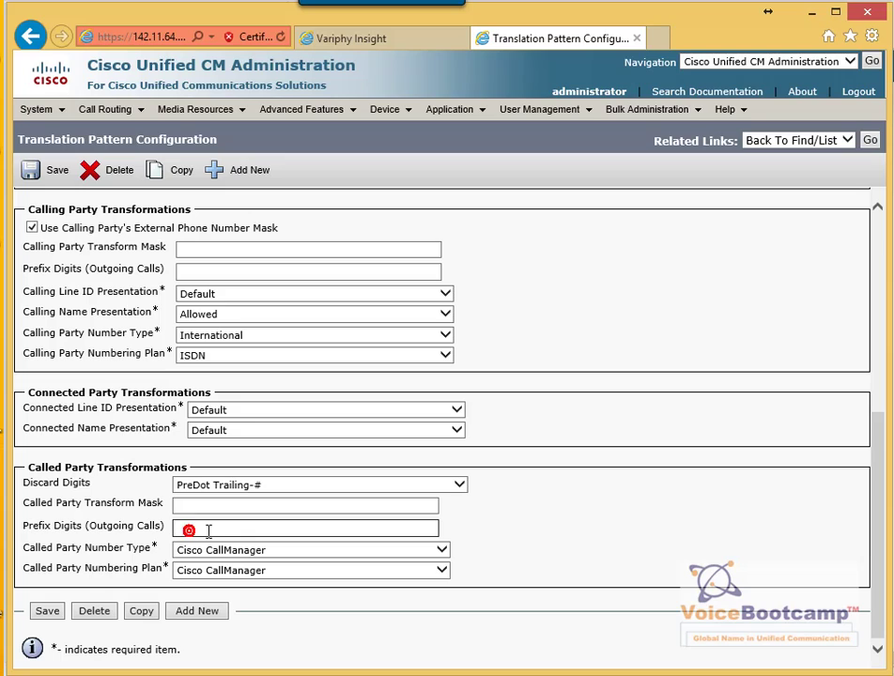
pyautogui.write('+')
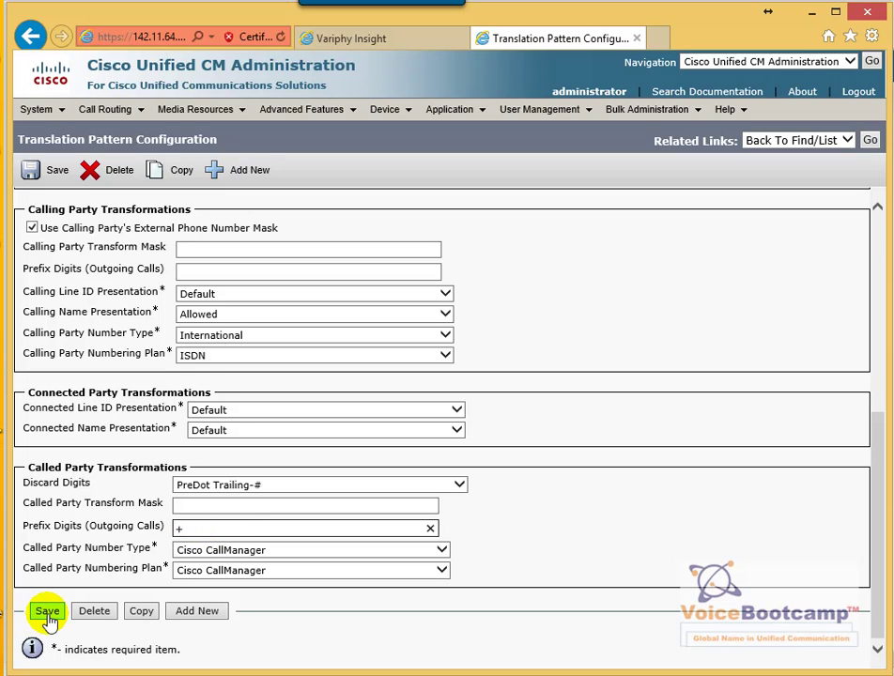
pyautogui.click(47, 615)
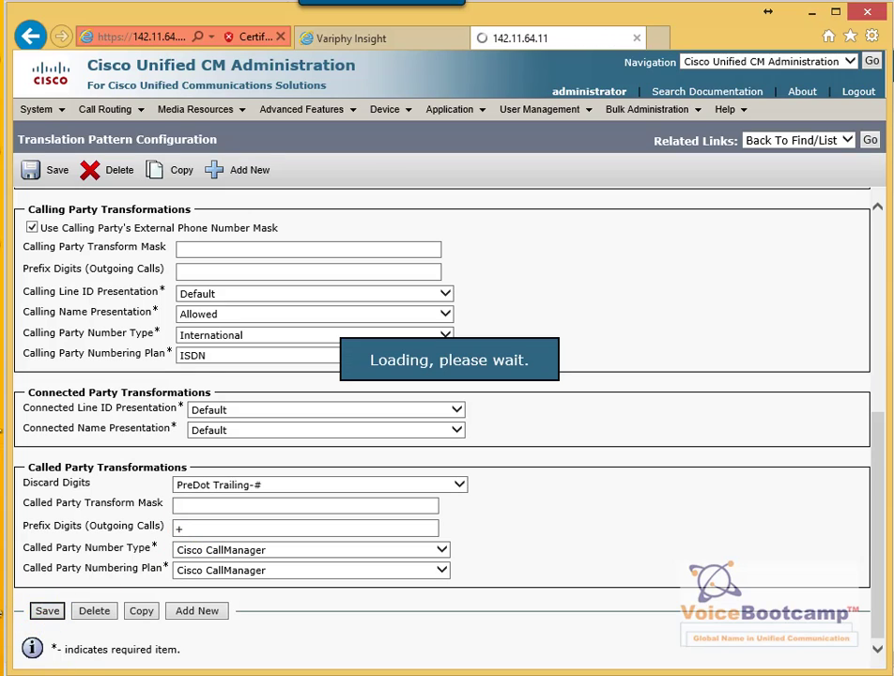
# Redial the international test call from Variphy's remote phone control and bring up the router debug
pyautogui.hotkey('alt', 'Tab')
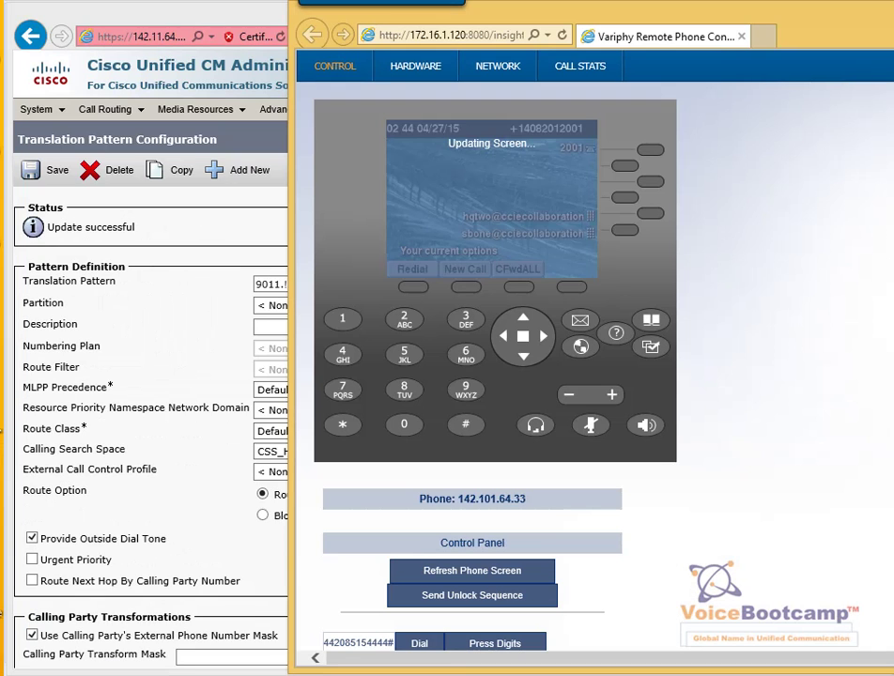
pyautogui.click(413, 645)
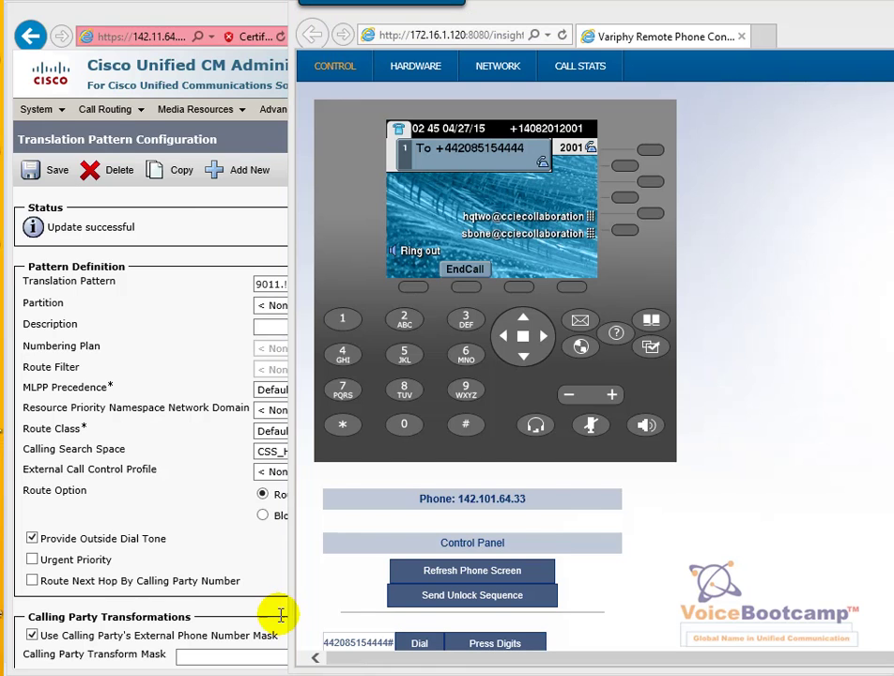
pyautogui.hotkey('alt', 'Tab')
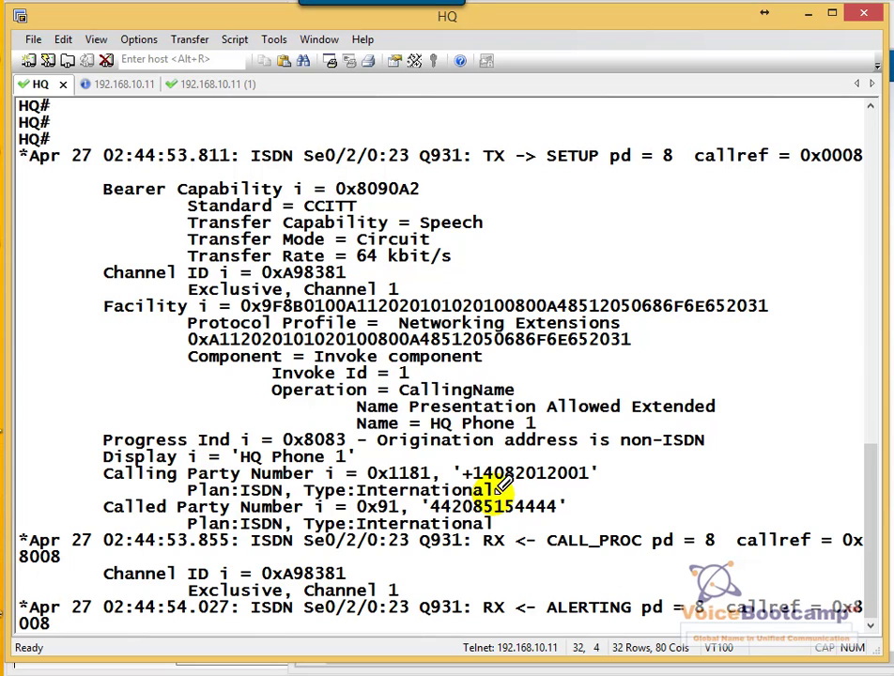
# Highlight the Q.931 SETUP called party number with type International, then return to the remote phone
pyautogui.moveTo(467, 465)
pyautogui.mouseDown()
pyautogui.moveTo(461, 481)
pyautogui.moveTo(595, 483)
pyautogui.moveTo(465, 468)
pyautogui.moveTo(512, 523)
pyautogui.moveTo(593, 513)
pyautogui.moveTo(479, 482)
pyautogui.mouseUp()
pyautogui.moveTo(357, 527)
pyautogui.mouseDown()
pyautogui.moveTo(402, 519)
pyautogui.moveTo(490, 527)
pyautogui.mouseUp()
pyautogui.moveTo(349, 503); pyautogui.dragTo(401, 498)
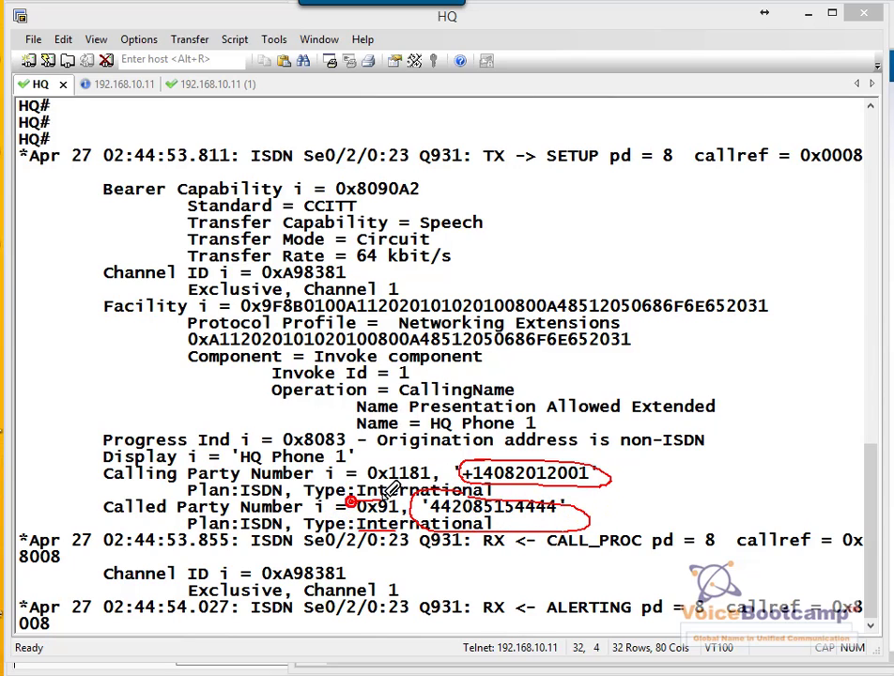
pyautogui.click(389, 492)
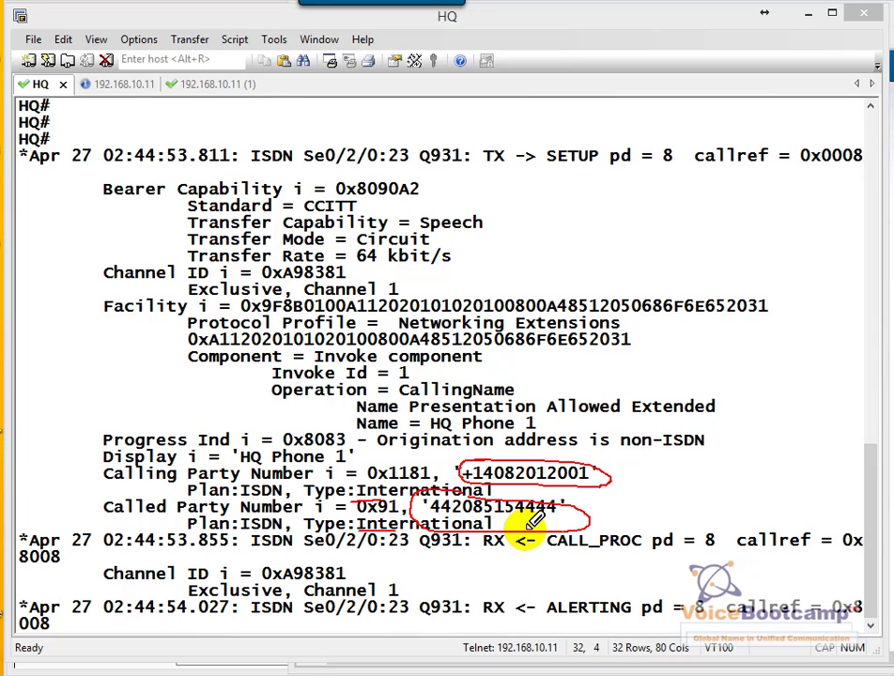
pyautogui.press('Escape')
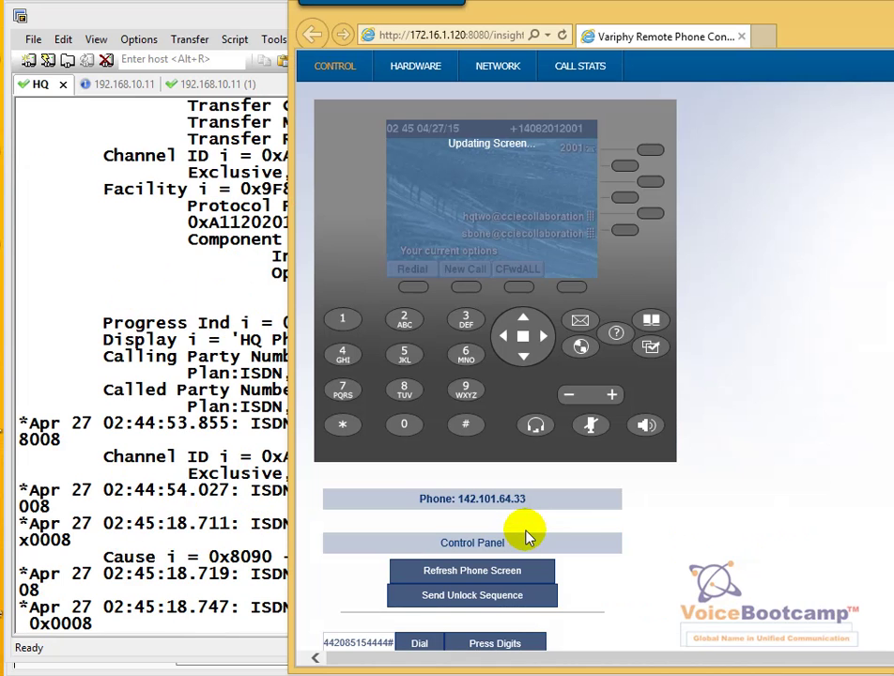